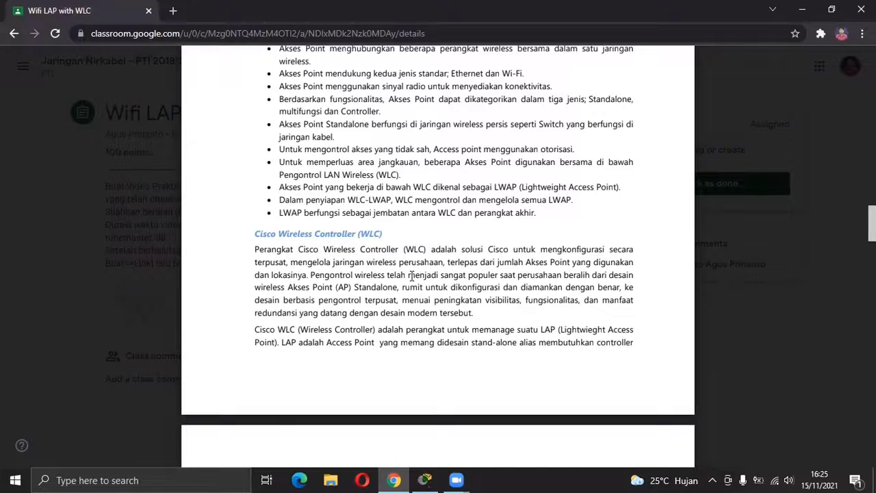
# - Read the practicum PDF from the Cisco WLC theory and feature list through to the scenario's network diagram
pyautogui.scroll(-5, 411, 275)
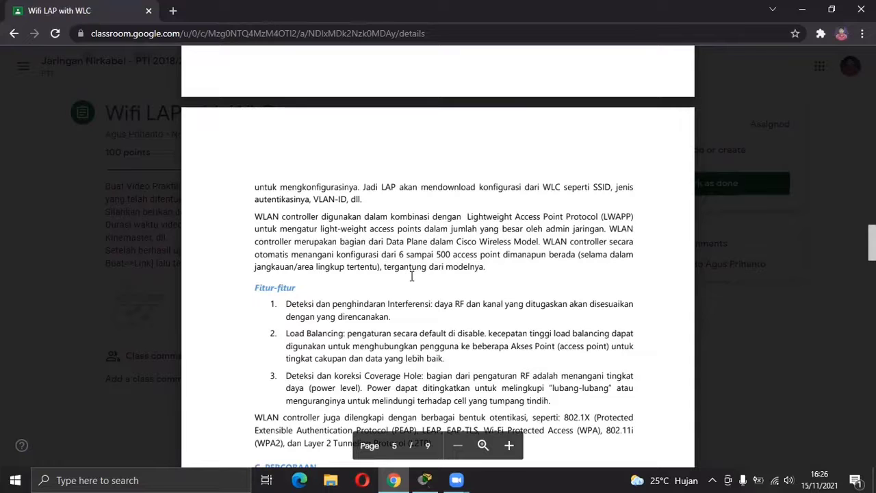
pyautogui.scroll(-3, 412, 276)
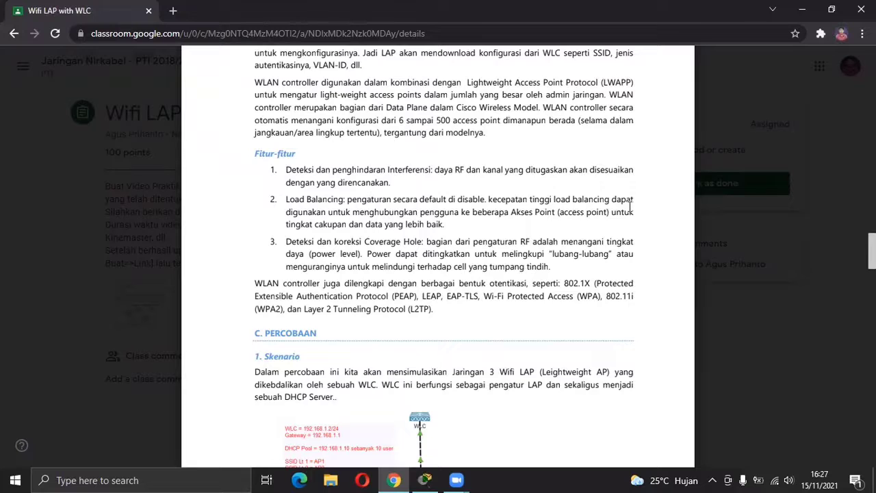
pyautogui.scroll(-1, 630, 205)
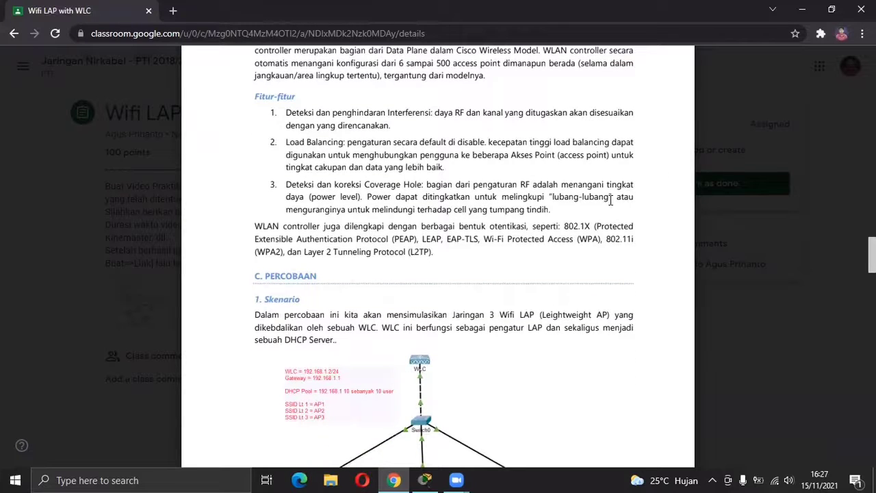
pyautogui.scroll(-2, 523, 302)
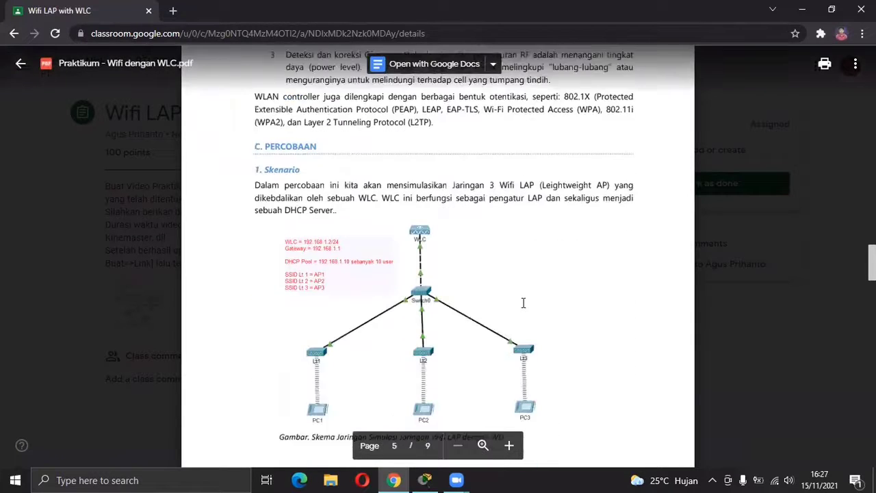
pyautogui.scroll(-1, 522, 303)
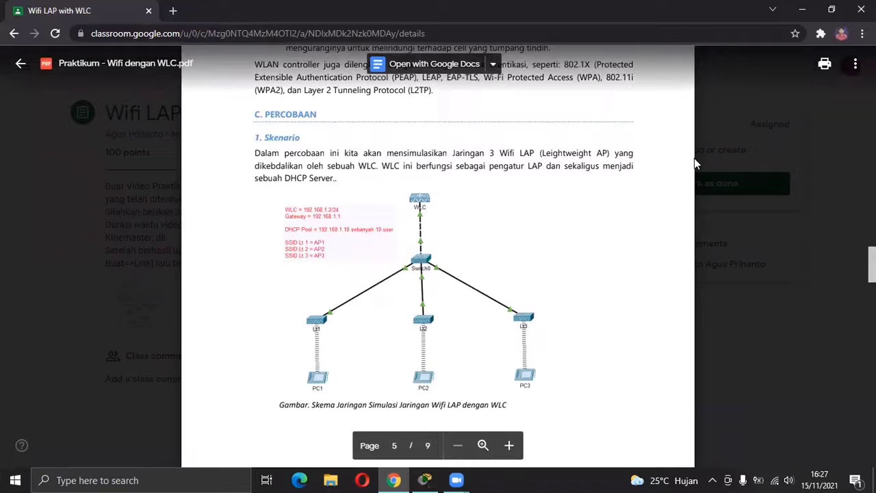
# - Switch to Cisco Packet Tracer and place three Wireless Tablet end devices in a row low in the logical workspace
pyautogui.click(438, 478)
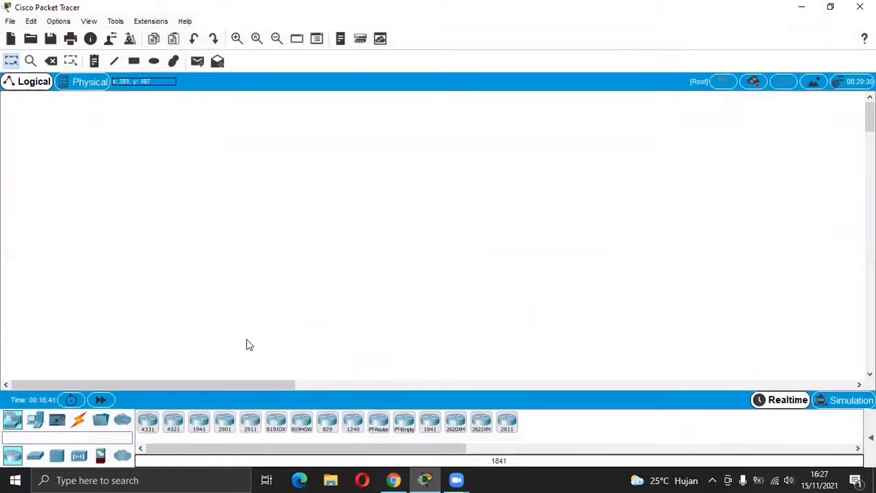
pyautogui.click(41, 423)
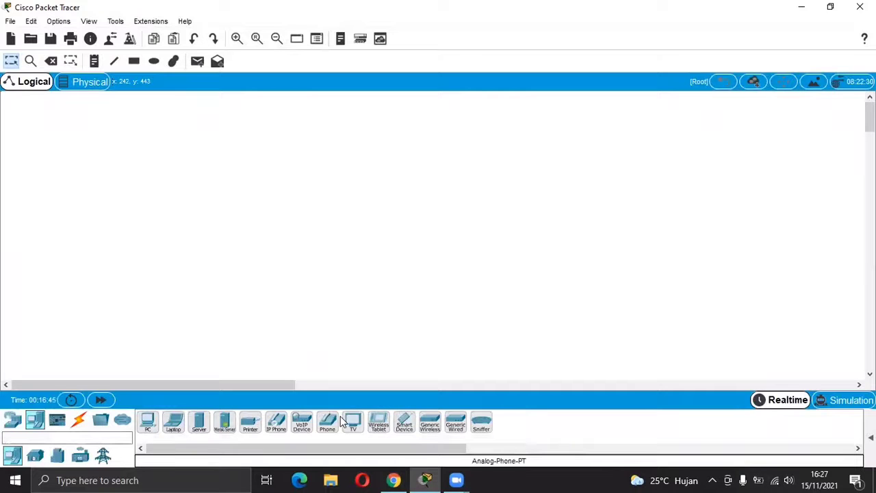
pyautogui.click(381, 422)
pyautogui.click(245, 328)
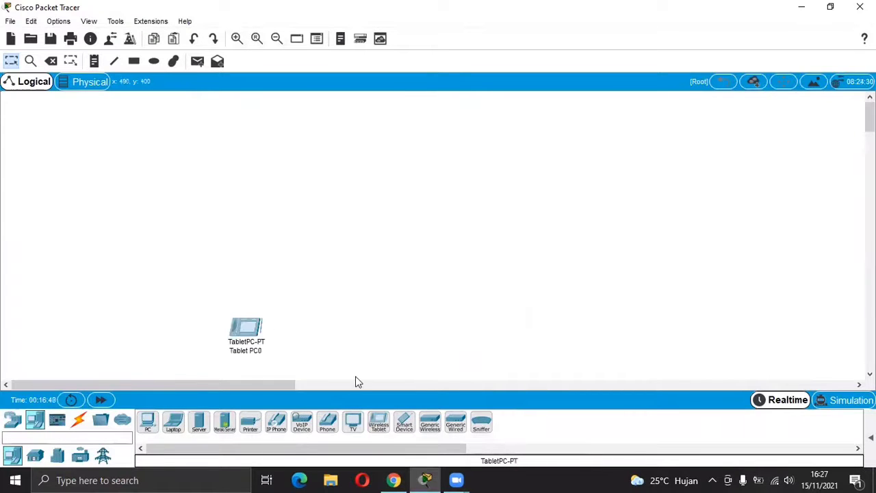
pyautogui.click(379, 422)
pyautogui.click(392, 332)
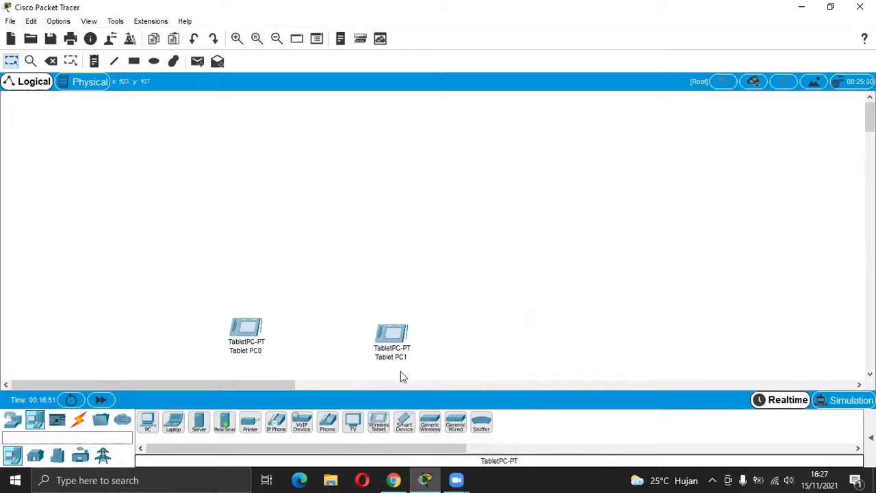
pyautogui.click(379, 422)
pyautogui.click(482, 333)
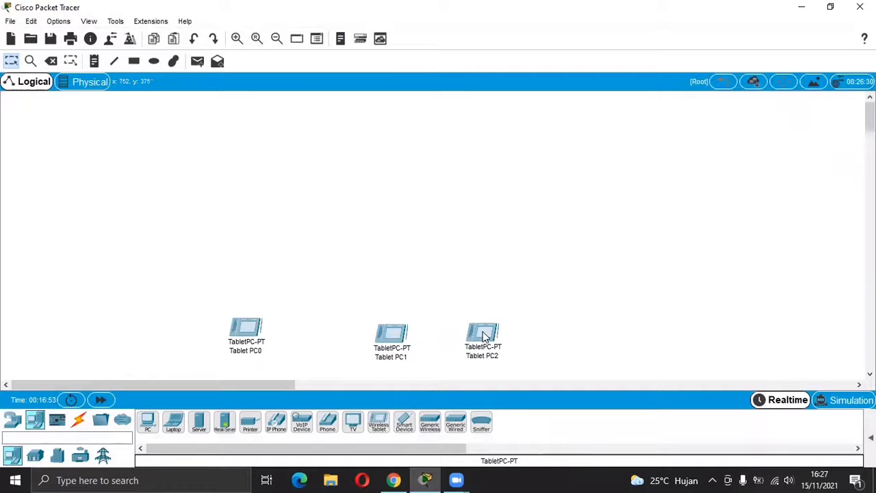
# - Reposition the three tablets slightly lower so they form an evenly spaced row
pyautogui.click(277, 39)
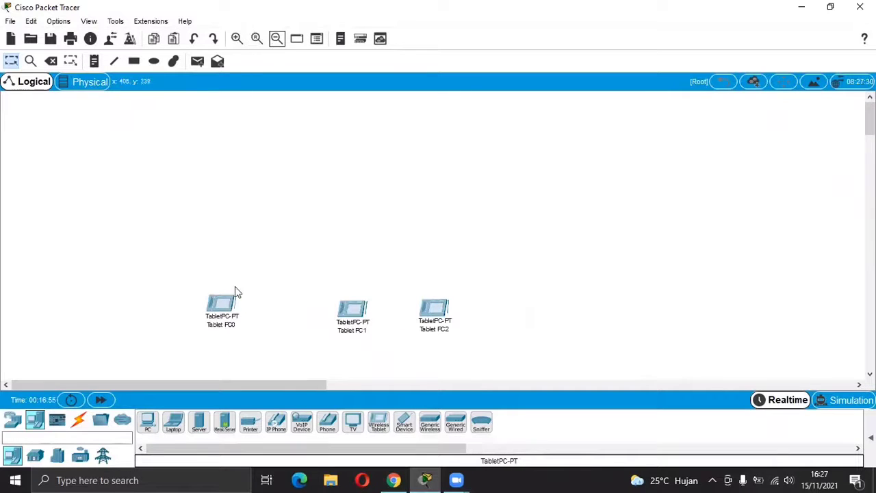
pyautogui.moveTo(223, 309); pyautogui.dragTo(233, 328)
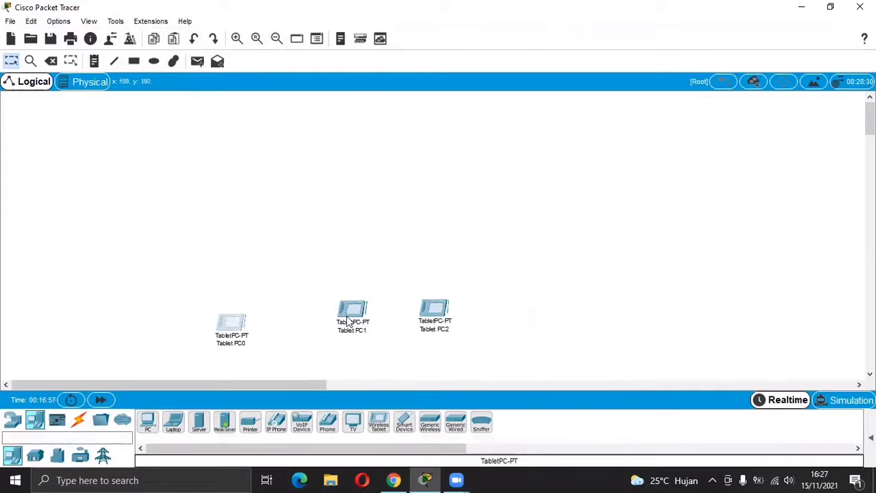
pyautogui.moveTo(349, 321); pyautogui.dragTo(333, 335)
pyautogui.moveTo(432, 319); pyautogui.dragTo(431, 329)
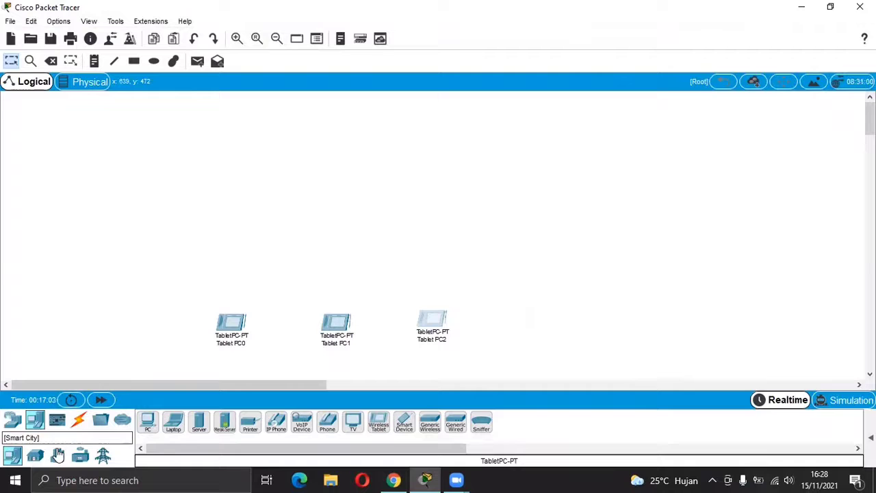
# - Place three LAP-PT access points, one above each tablet, and align the middle one with the first
pyautogui.click(12, 419)
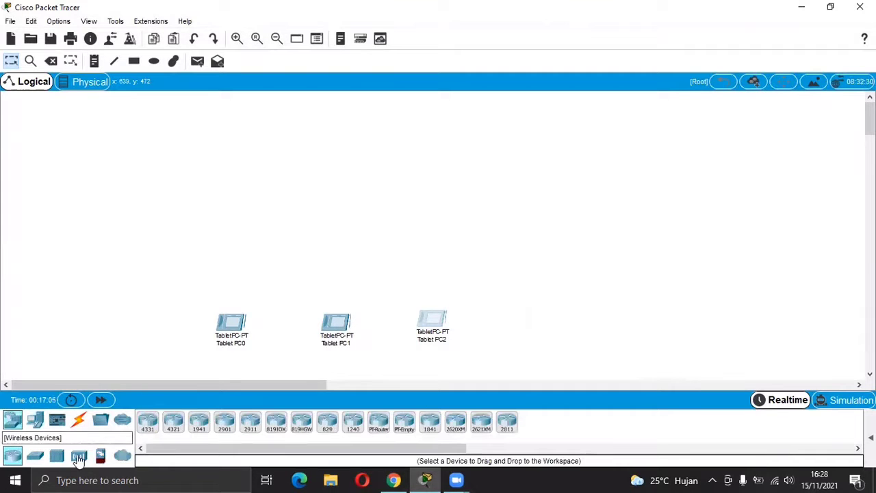
pyautogui.click(79, 457)
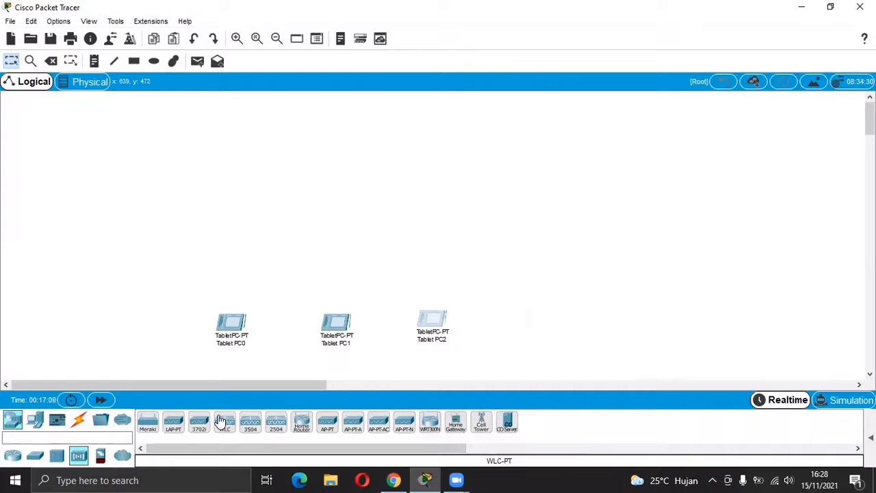
pyautogui.click(173, 423)
pyautogui.click(173, 422)
pyautogui.click(239, 254)
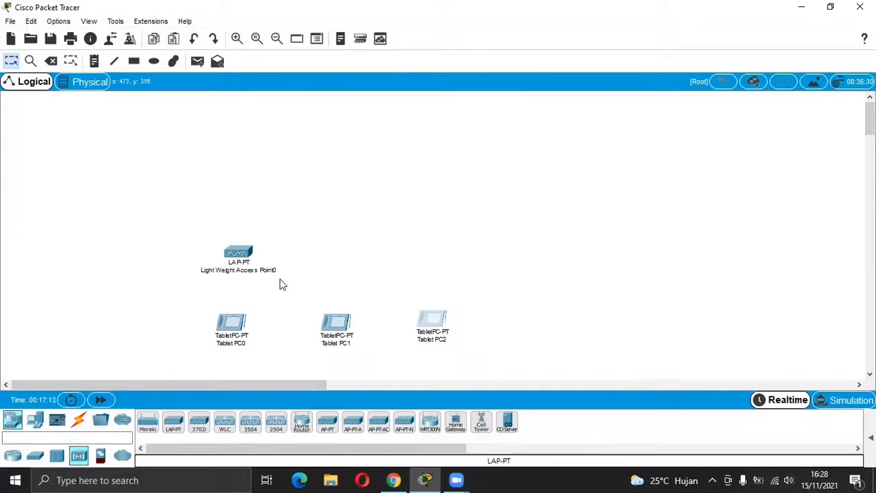
pyautogui.click(173, 423)
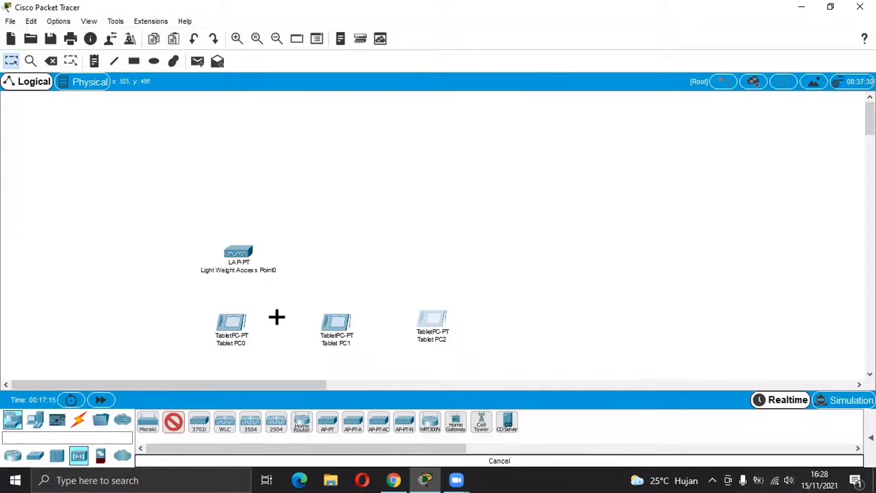
pyautogui.click(341, 261)
pyautogui.click(173, 422)
pyautogui.click(418, 257)
pyautogui.moveTo(343, 262); pyautogui.dragTo(340, 252)
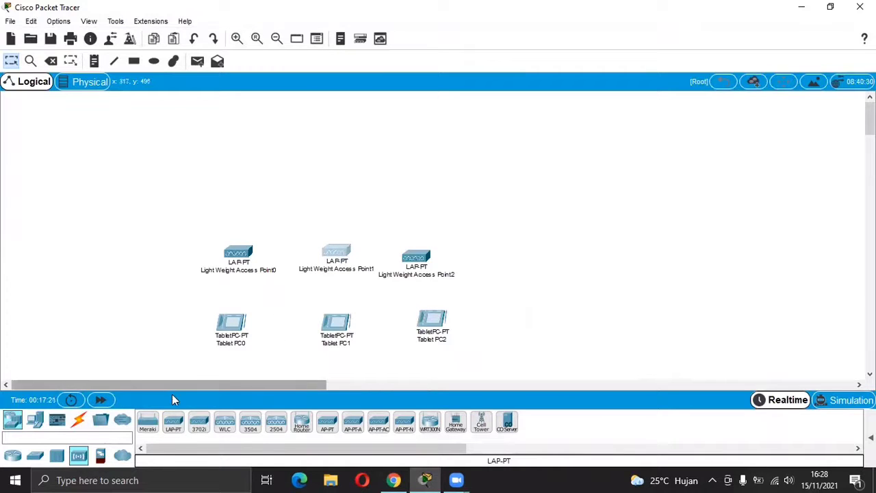
# - Add a Switch-PT centred above the access points and shift the third access point into line with the others
pyautogui.click(35, 455)
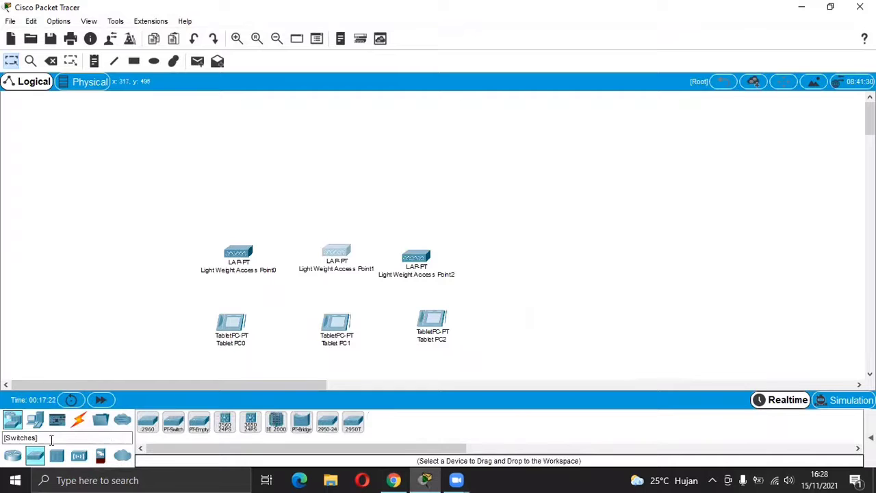
pyautogui.click(173, 420)
pyautogui.click(336, 185)
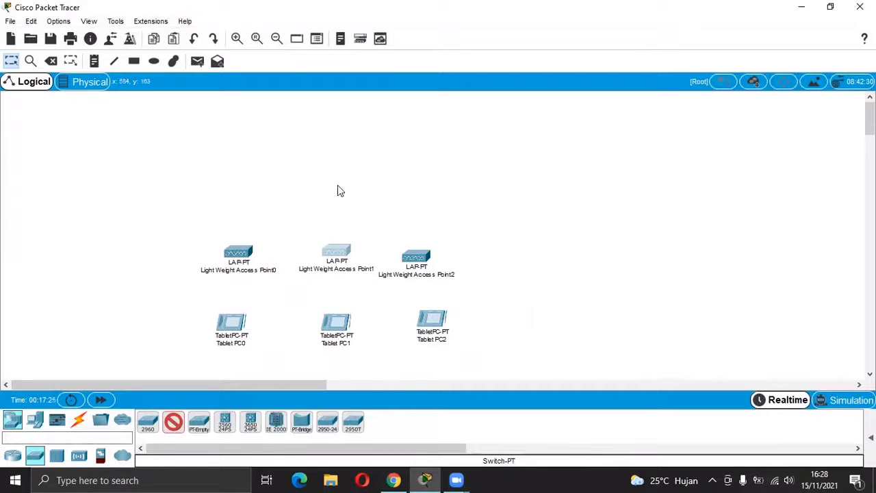
pyautogui.moveTo(421, 254); pyautogui.dragTo(429, 248)
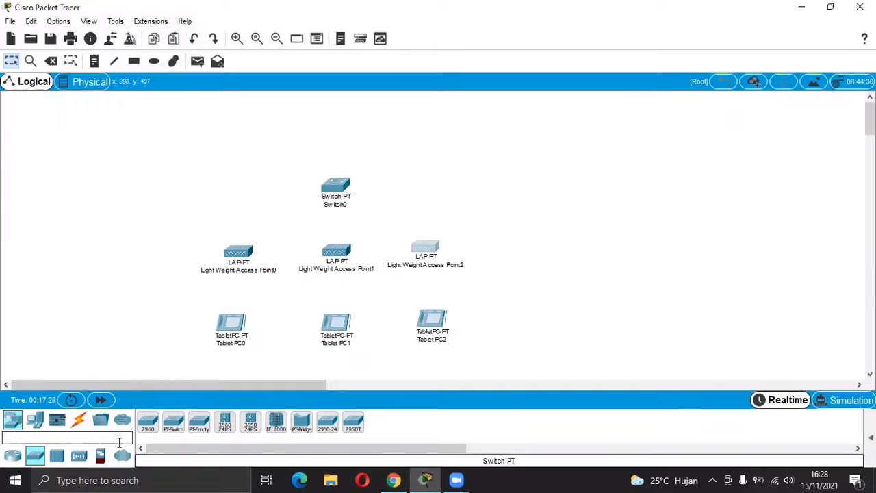
# - Place a WLC-PT wireless LAN controller directly above the switch
pyautogui.click(78, 456)
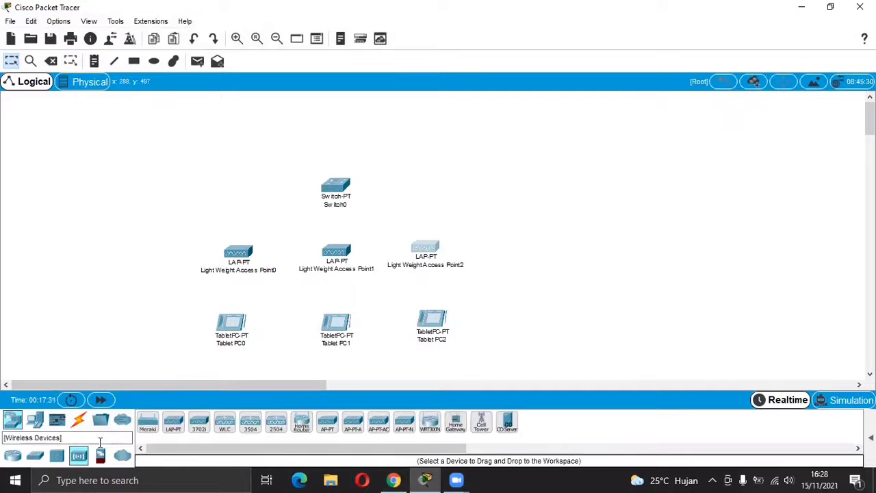
pyautogui.click(225, 423)
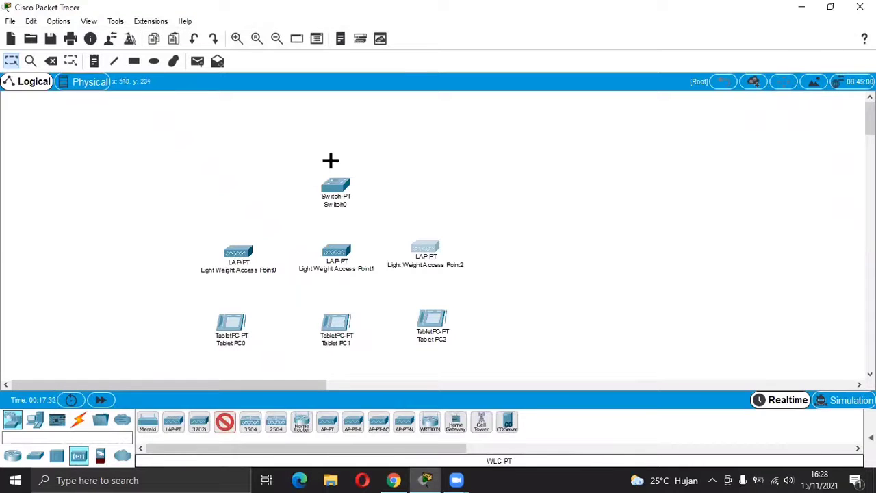
pyautogui.click(337, 126)
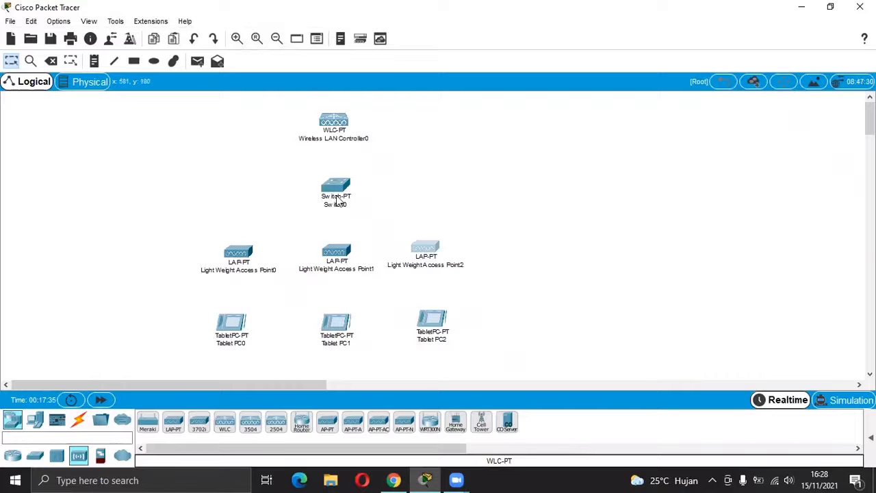
# - Cable the wireless LAN controller to the switch using the automatically chosen connection type
pyautogui.click(78, 420)
pyautogui.click(147, 422)
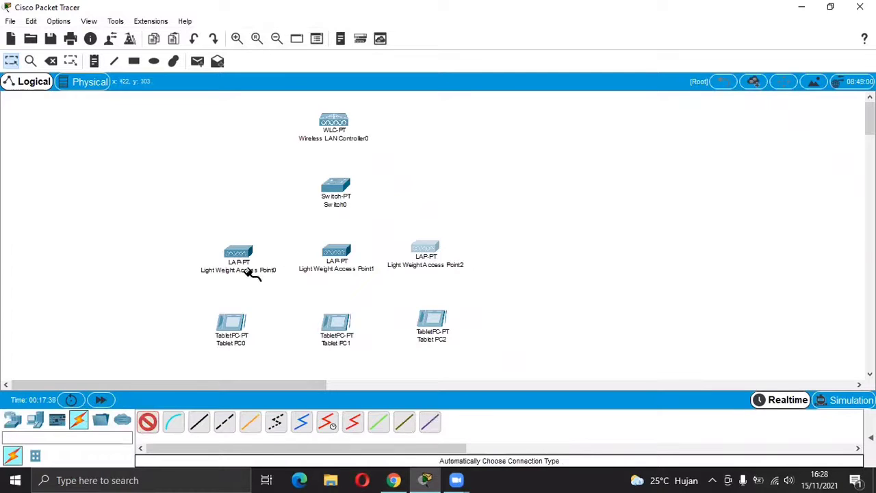
pyautogui.click(335, 121)
pyautogui.click(335, 185)
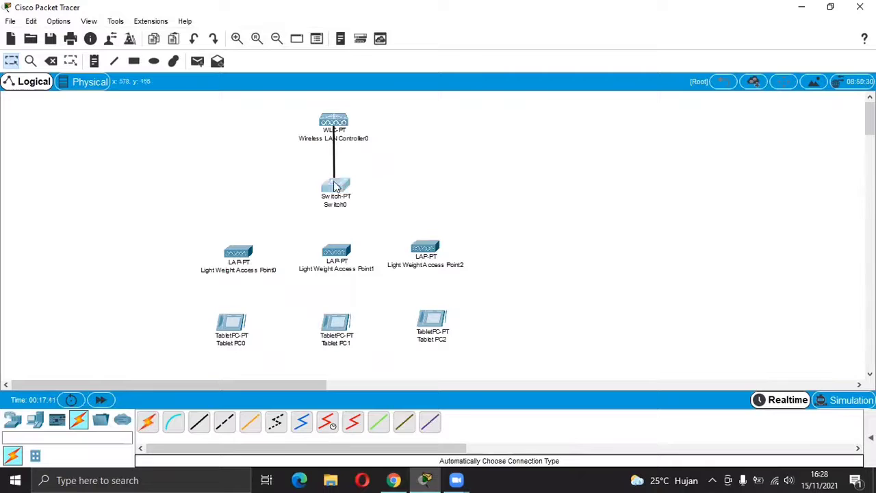
# - Connect the switch to each of the three lightweight access points using the automatically chosen connection type
pyautogui.click(147, 422)
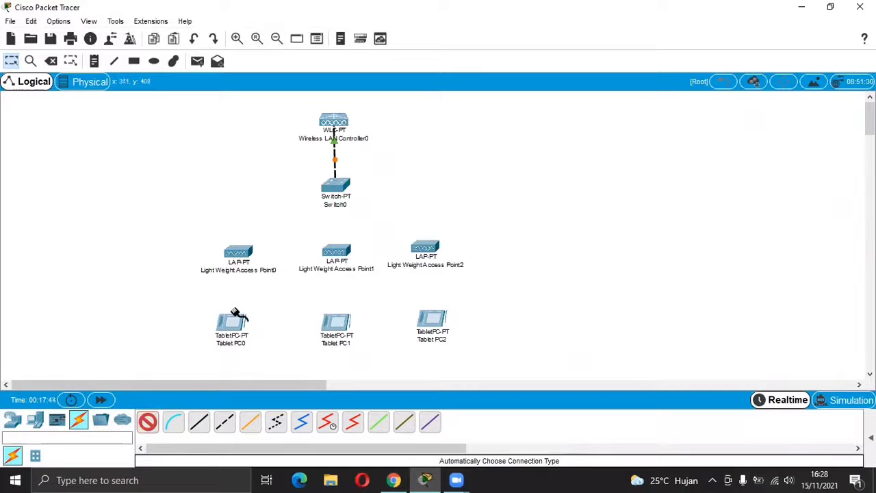
pyautogui.click(335, 185)
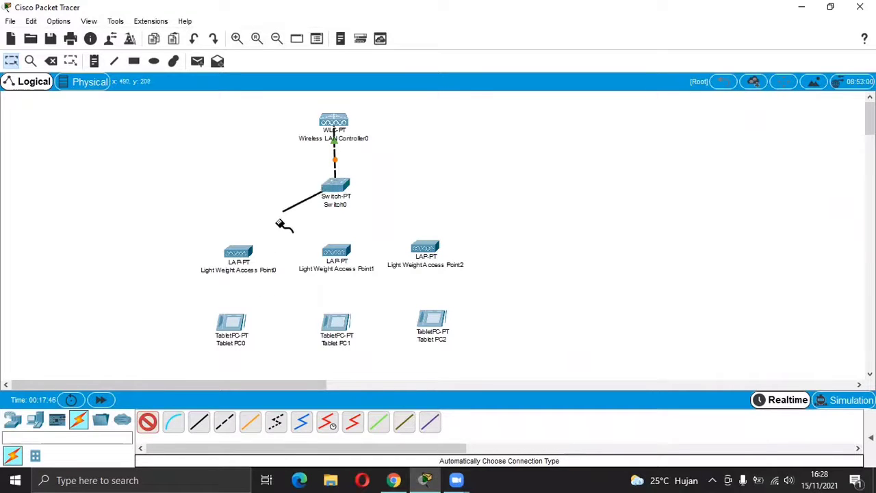
pyautogui.click(239, 255)
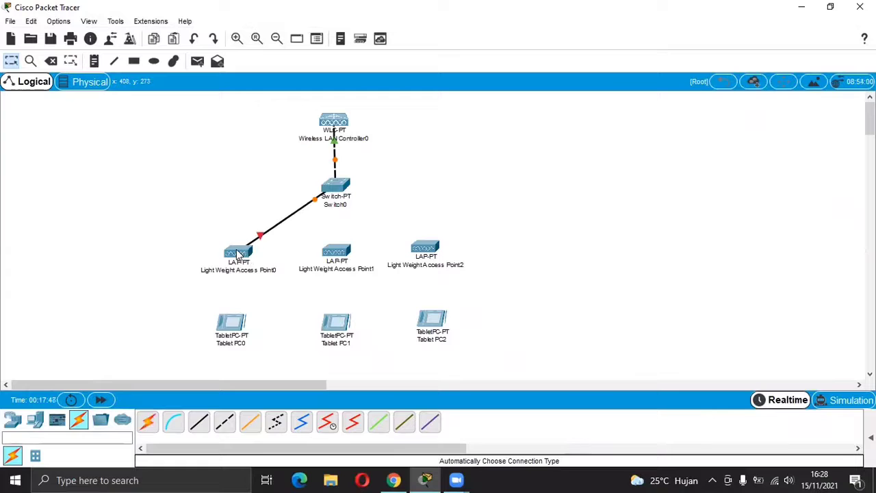
pyautogui.click(149, 422)
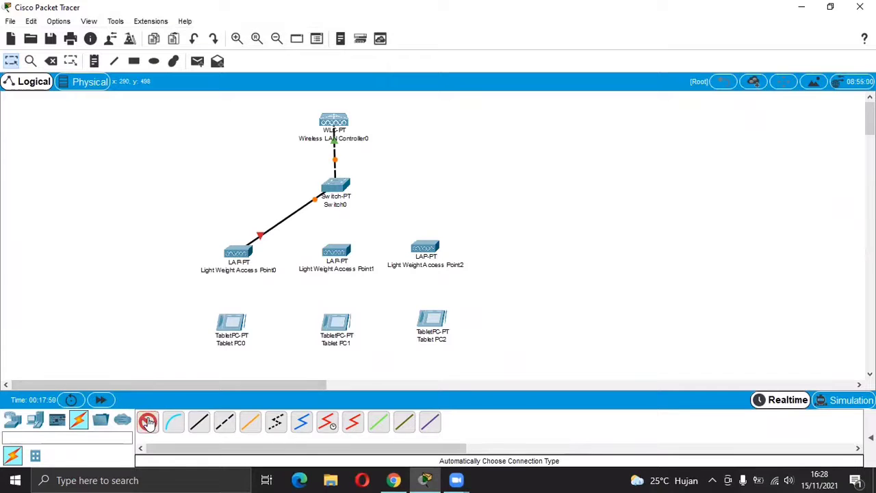
pyautogui.click(338, 191)
pyautogui.click(336, 253)
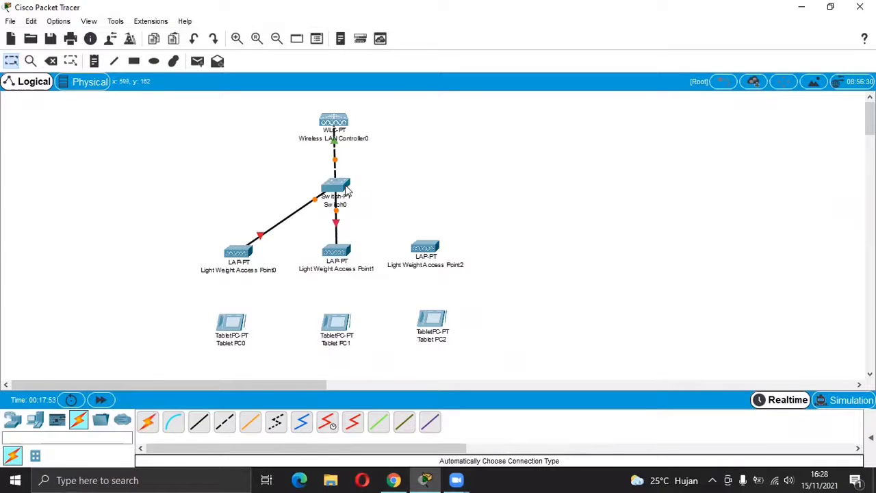
pyautogui.click(147, 422)
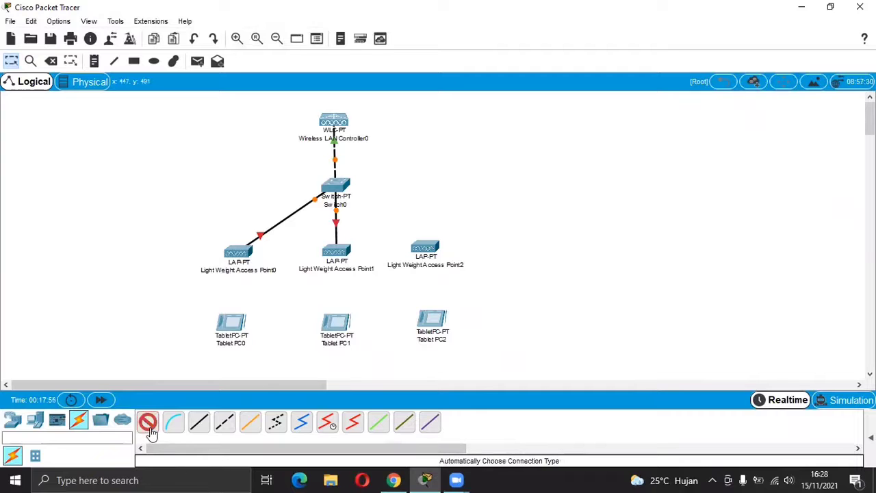
pyautogui.click(343, 189)
pyautogui.click(422, 244)
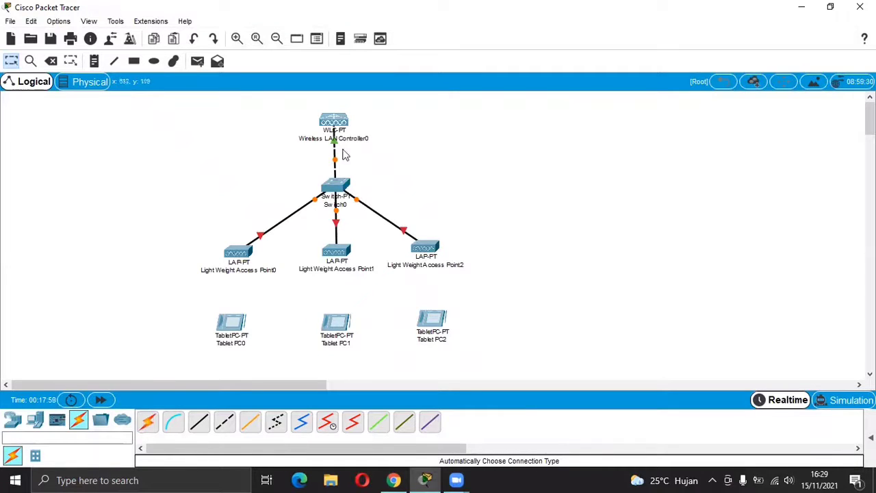
# - Power the leftmost lightweight access point by attaching the power adapter to its power socket, and close its device window
pyautogui.click(248, 255)
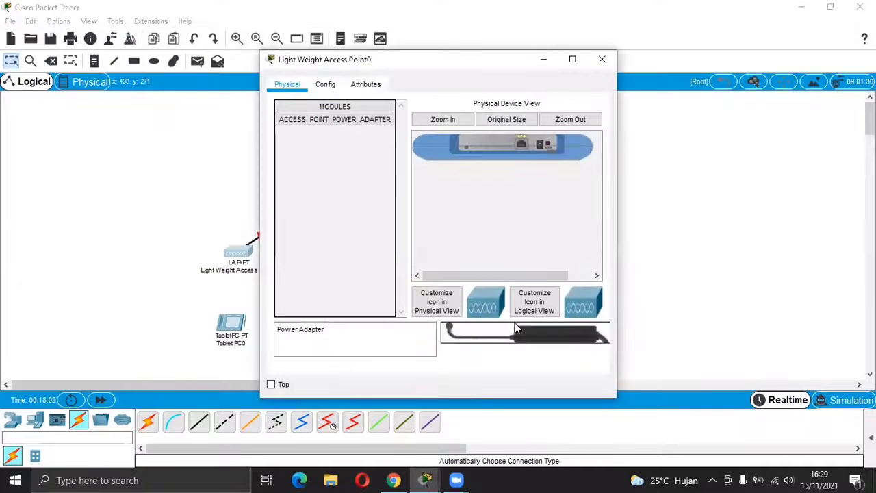
pyautogui.moveTo(520, 336); pyautogui.dragTo(544, 144)
pyautogui.click(602, 59)
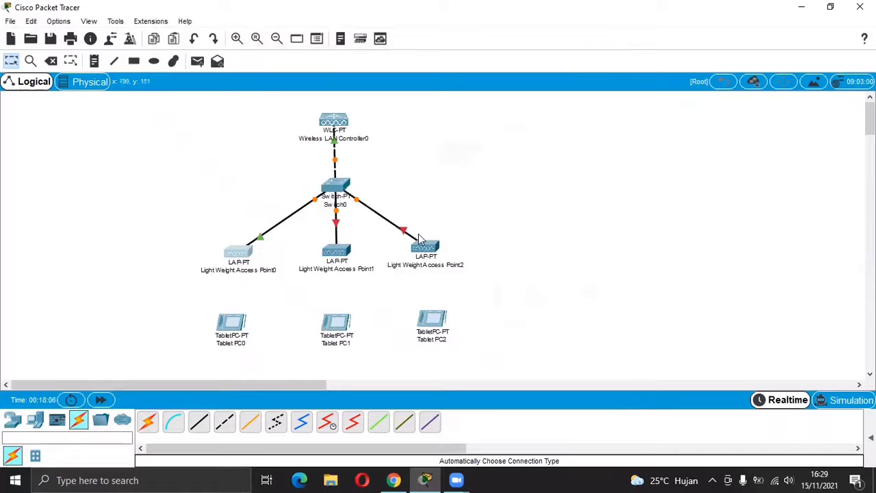
# - Power the middle and rightmost lightweight access points by attaching their power adapters, and close each device window
pyautogui.click(340, 253)
pyautogui.moveTo(540, 326); pyautogui.dragTo(541, 141)
pyautogui.click(601, 60)
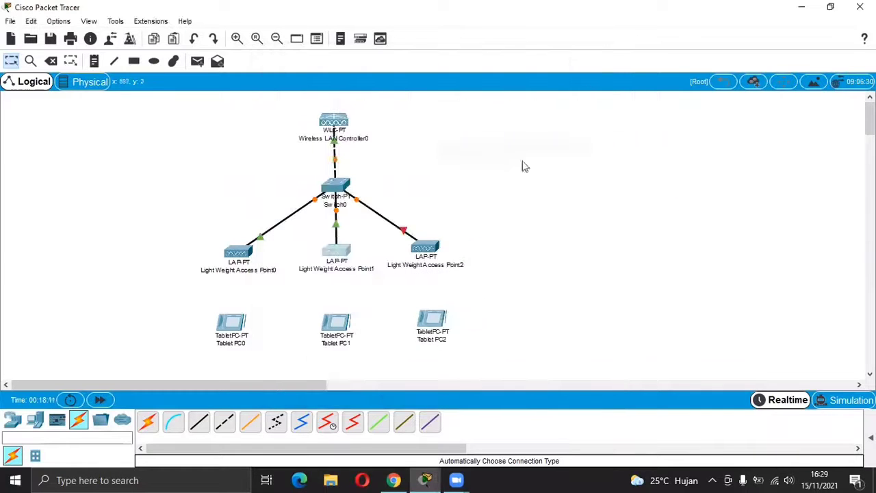
pyautogui.click(431, 249)
pyautogui.moveTo(537, 335); pyautogui.dragTo(542, 145)
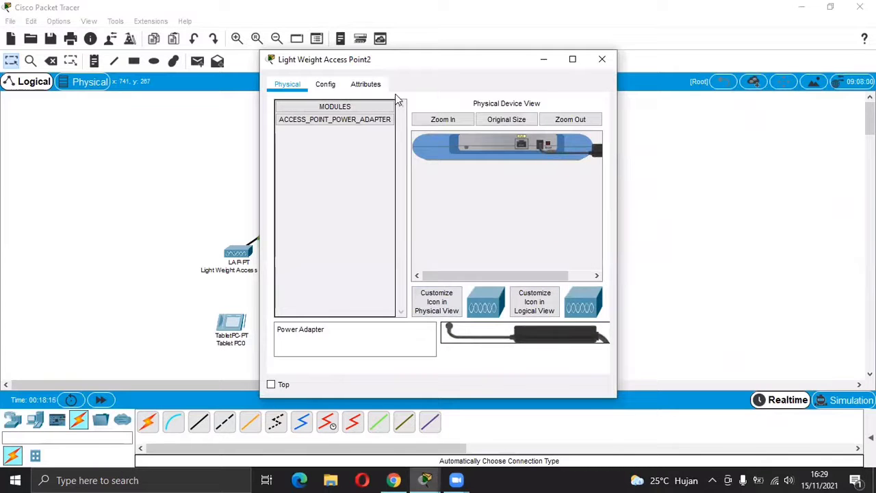
pyautogui.click(600, 60)
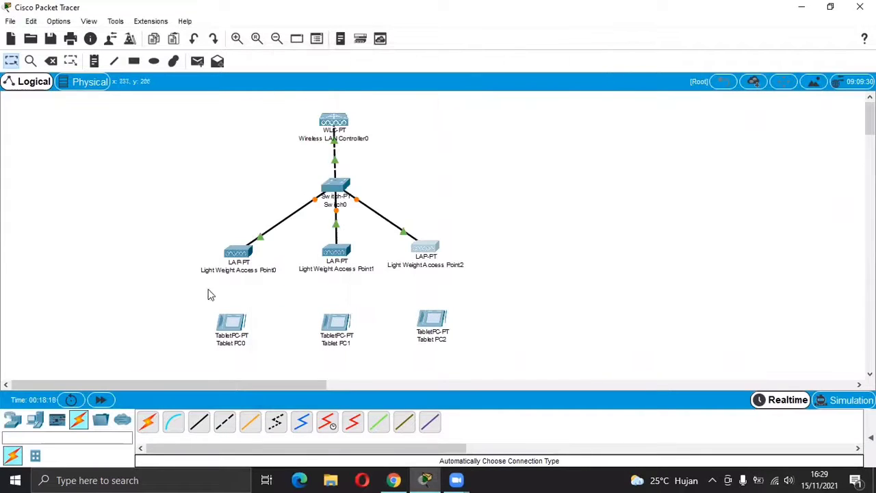
# - Set the Wireless0 SSID of Tablet PC0 to AP1 and close its device window
pyautogui.click(222, 320)
pyautogui.click(325, 84)
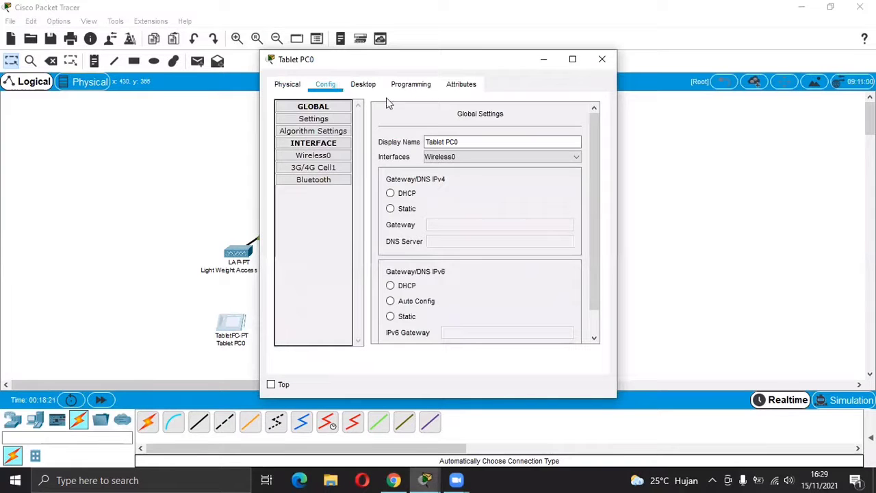
pyautogui.click(321, 155)
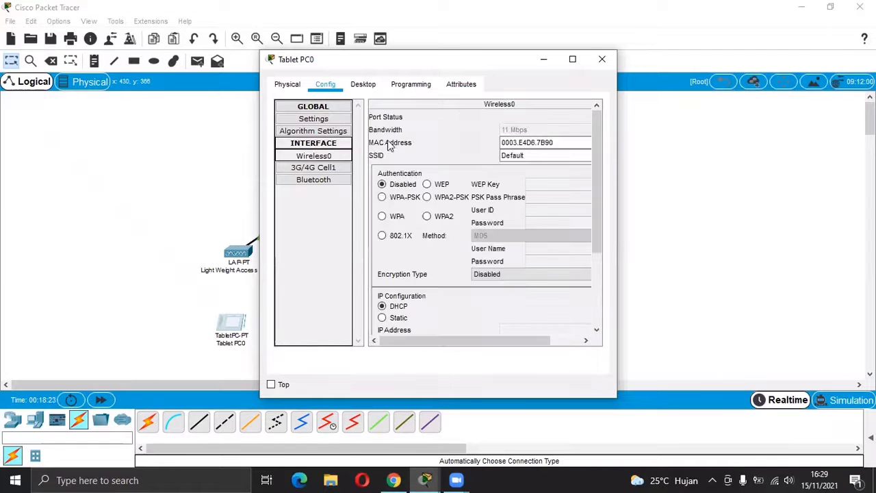
pyautogui.click(529, 155)
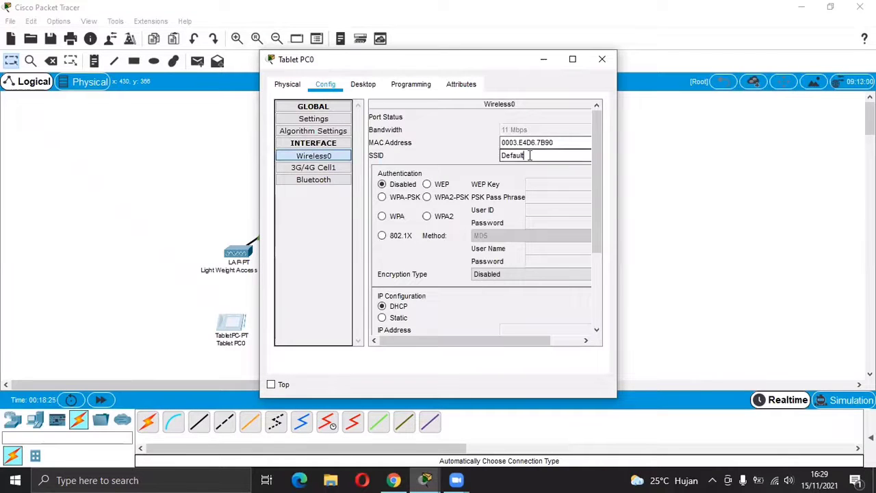
pyautogui.doubleClick(529, 155)
pyautogui.write('A')
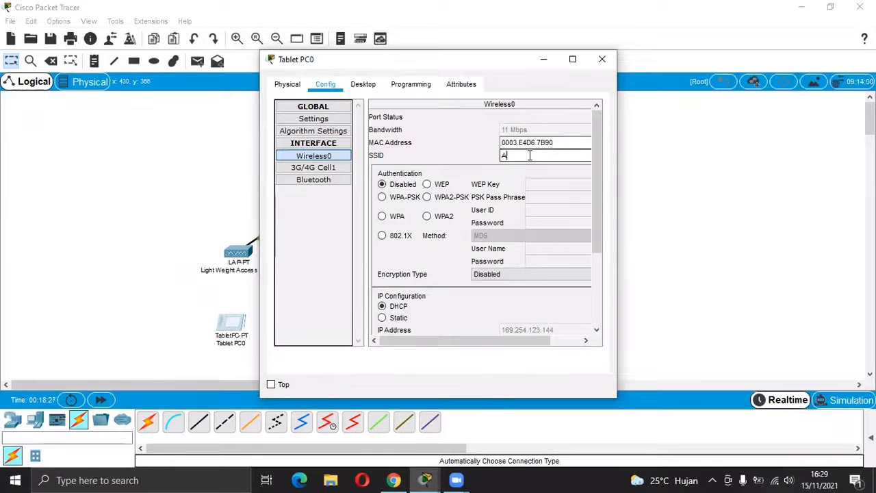
pyautogui.write('P1')
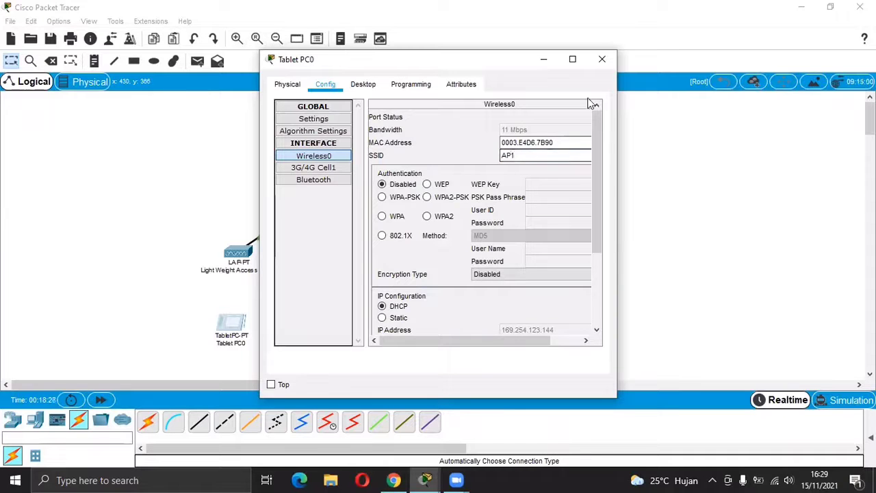
pyautogui.click(604, 65)
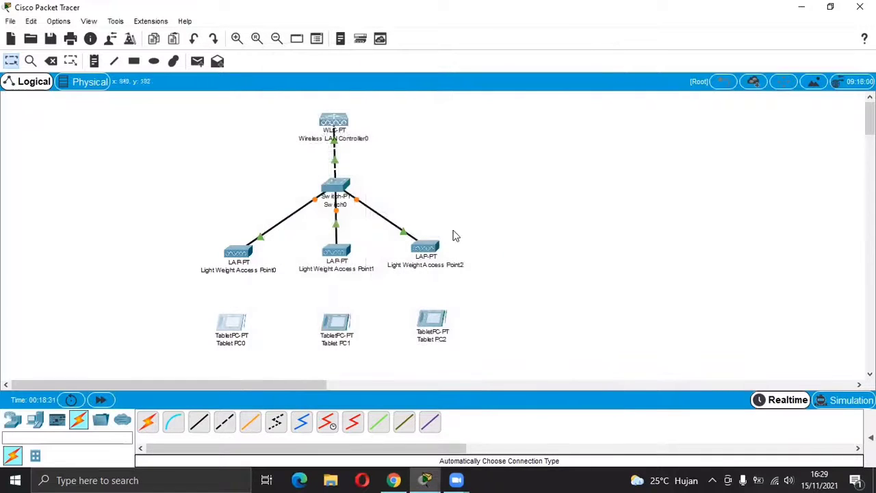
# - Set the Wireless0 SSID of Tablet PC1 to AP2 and close its device window
pyautogui.click(339, 325)
pyautogui.click(325, 84)
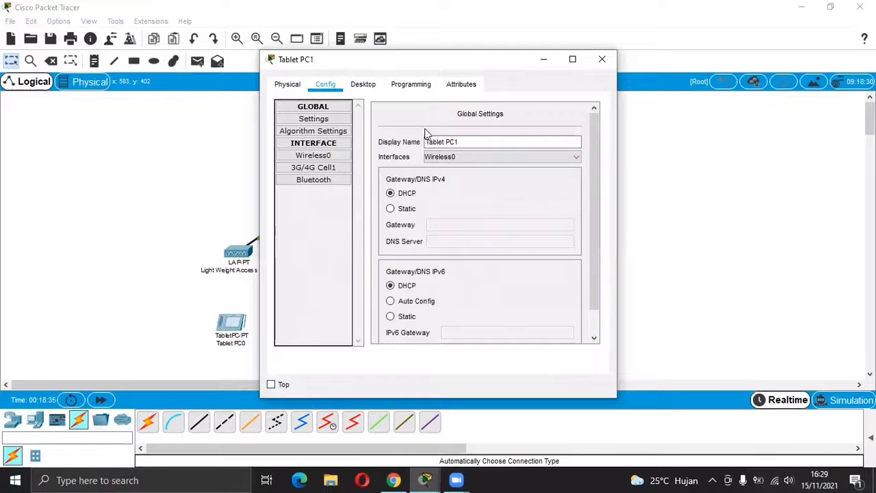
pyautogui.click(324, 156)
pyautogui.click(528, 156)
pyautogui.doubleClick(528, 158)
pyautogui.write('AP2')
pyautogui.click(602, 59)
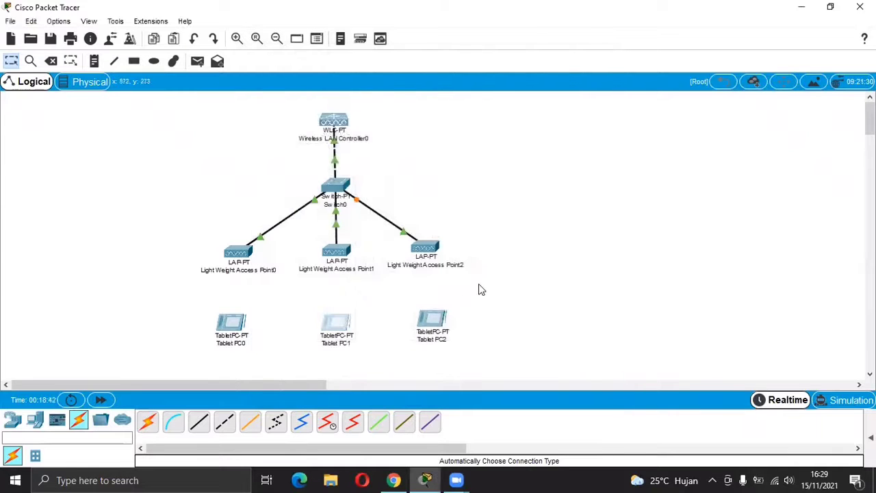
# - Set the Wireless0 SSID of Tablet PC2 to AP3 and close its device window
pyautogui.click(431, 320)
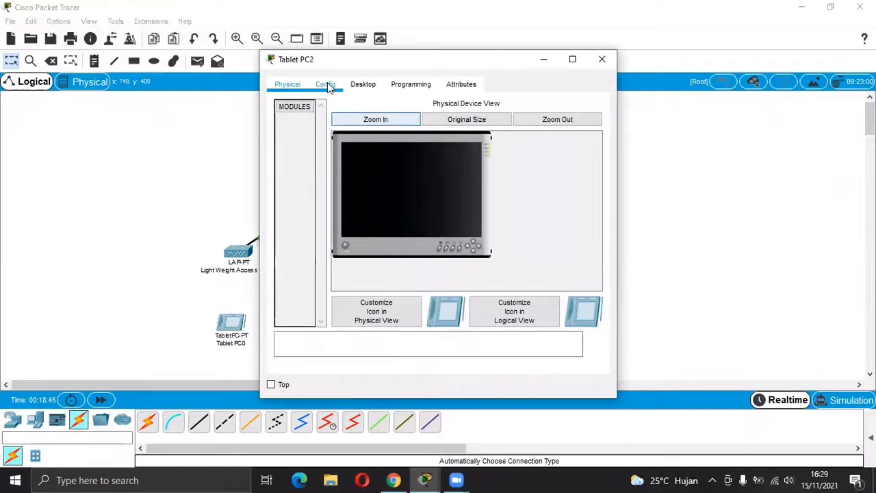
pyautogui.click(326, 84)
pyautogui.click(309, 158)
pyautogui.click(537, 157)
pyautogui.doubleClick(537, 159)
pyautogui.write('AP3')
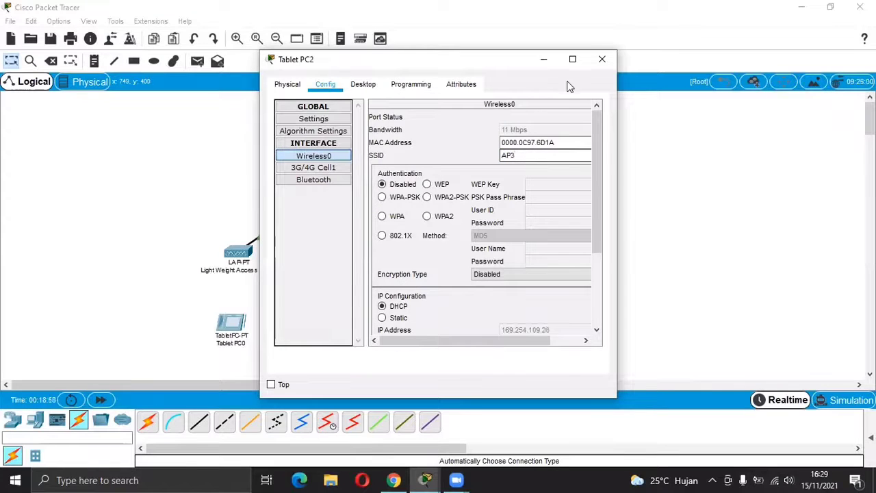
pyautogui.click(602, 59)
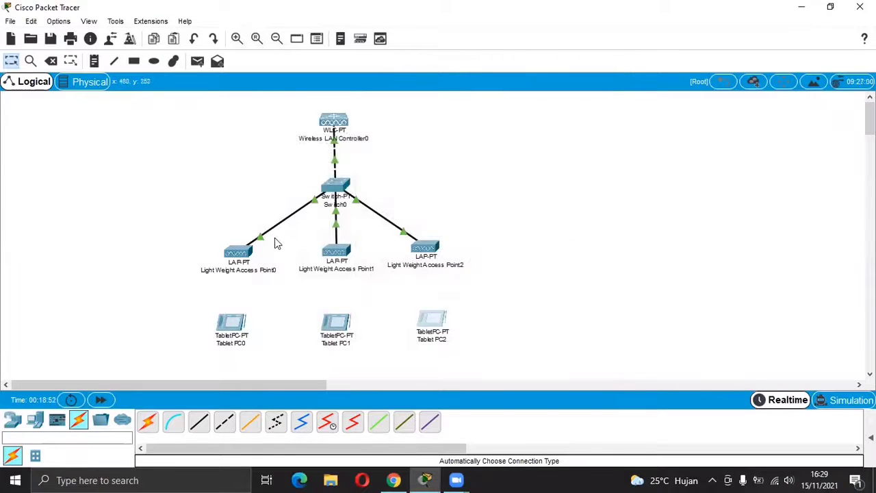
# - Change the display name of the leftmost lightweight access point to LT1 and close its device window
pyautogui.click(240, 255)
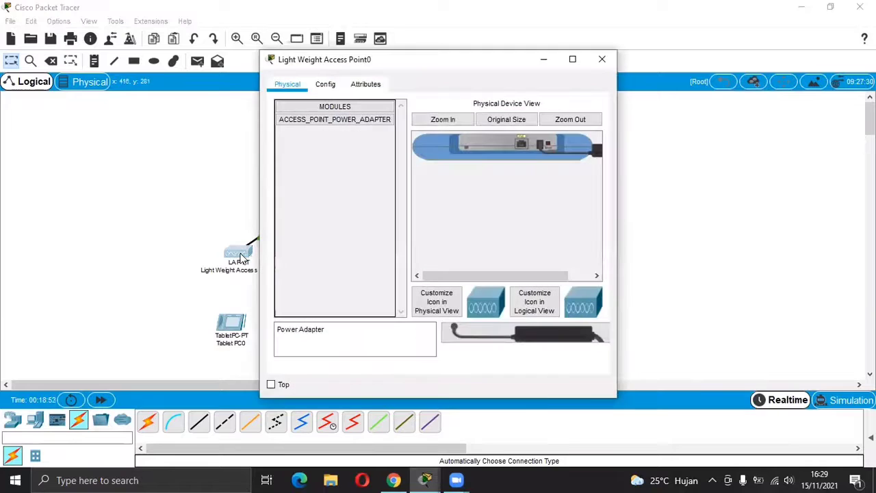
pyautogui.click(327, 84)
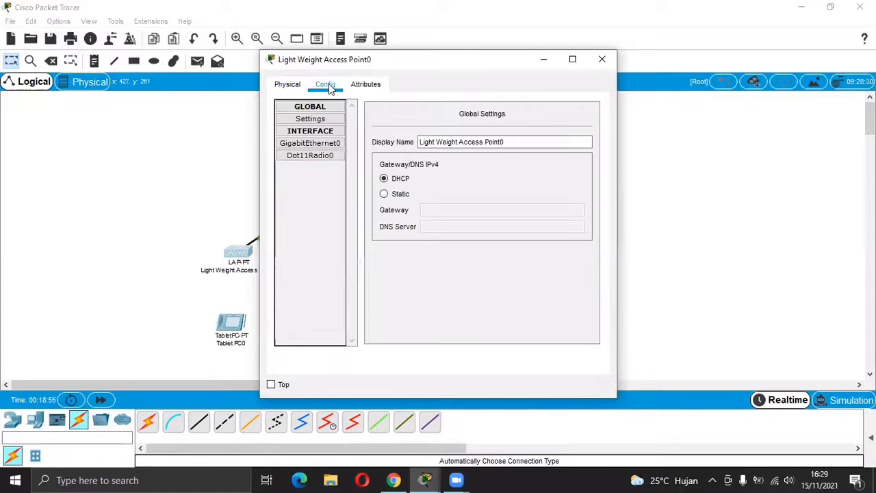
pyautogui.tripleClick(484, 141)
pyautogui.write('LT1')
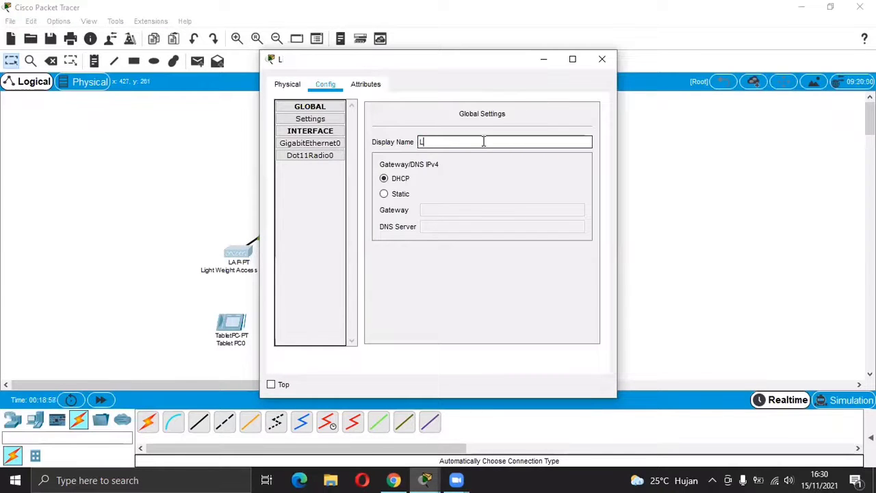
pyautogui.click(602, 59)
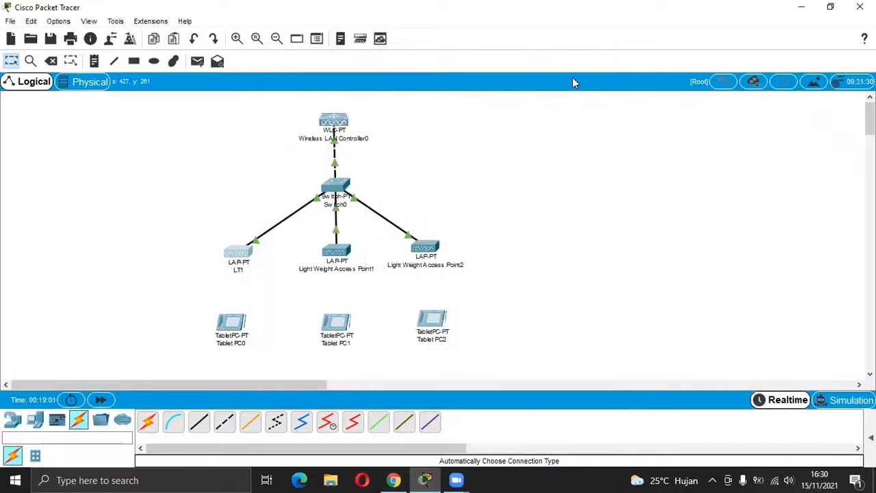
# - Change the display name of the middle lightweight access point to LT2 and close its device window
pyautogui.click(335, 251)
pyautogui.click(325, 84)
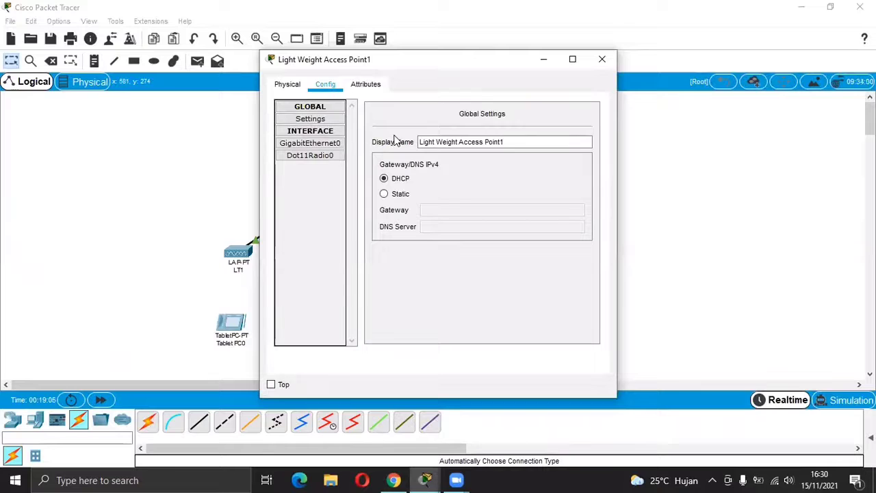
pyautogui.tripleClick(444, 143)
pyautogui.write('L')
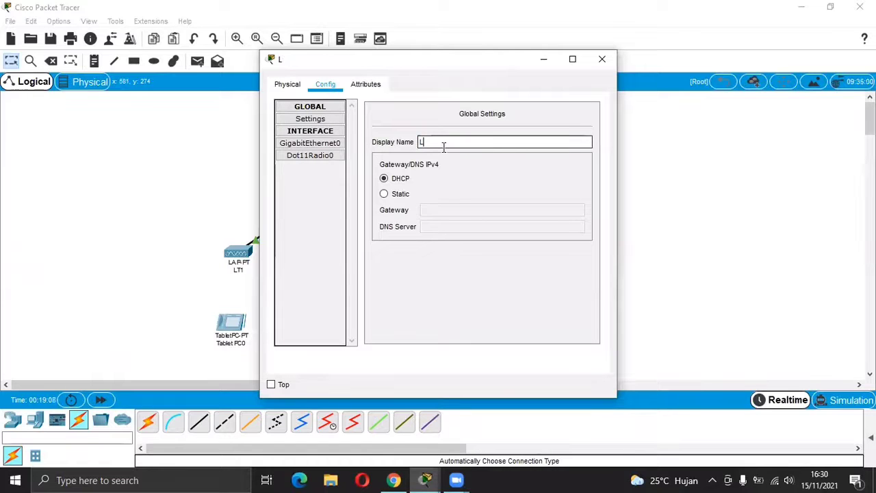
pyautogui.click(609, 61)
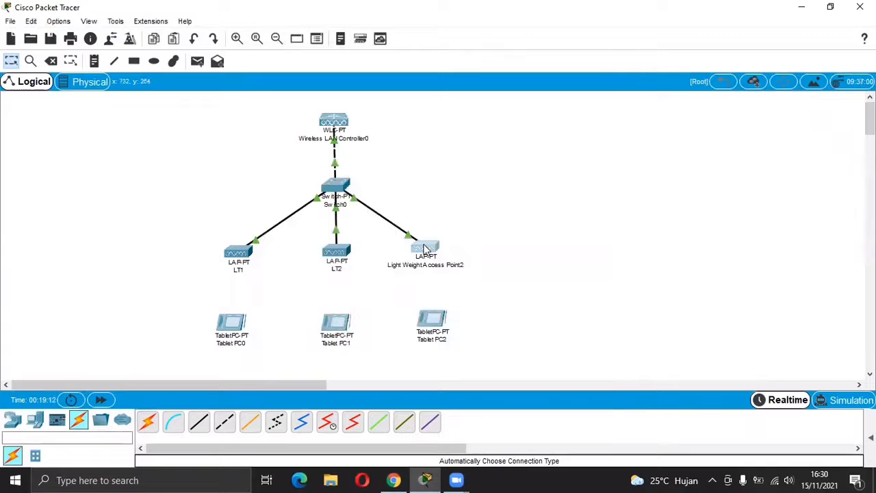
# - Change the display name of the rightmost lightweight access point to LT3 and close its device window
pyautogui.click(426, 248)
pyautogui.click(326, 84)
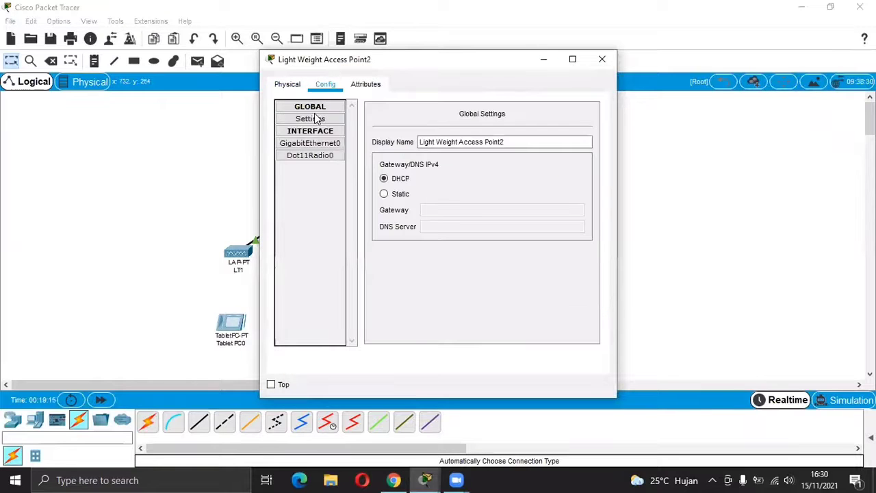
pyautogui.doubleClick(448, 142)
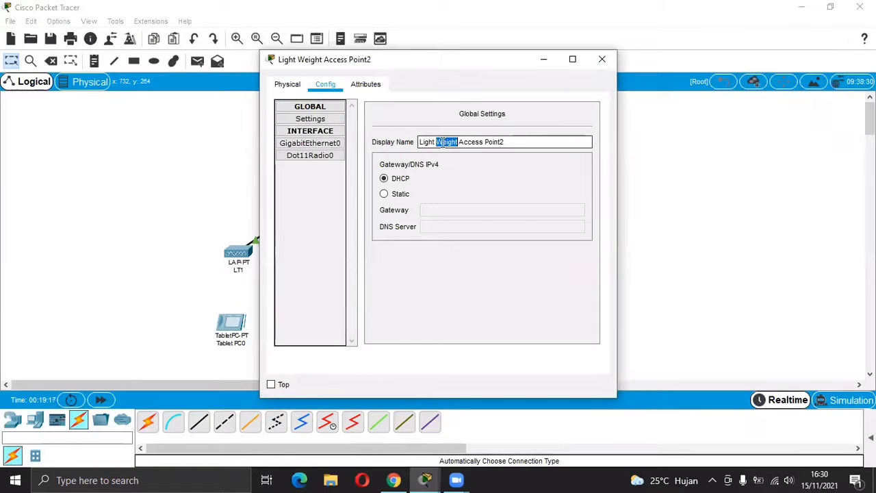
pyautogui.hotkey('ctrl', 'a')
pyautogui.write('L')
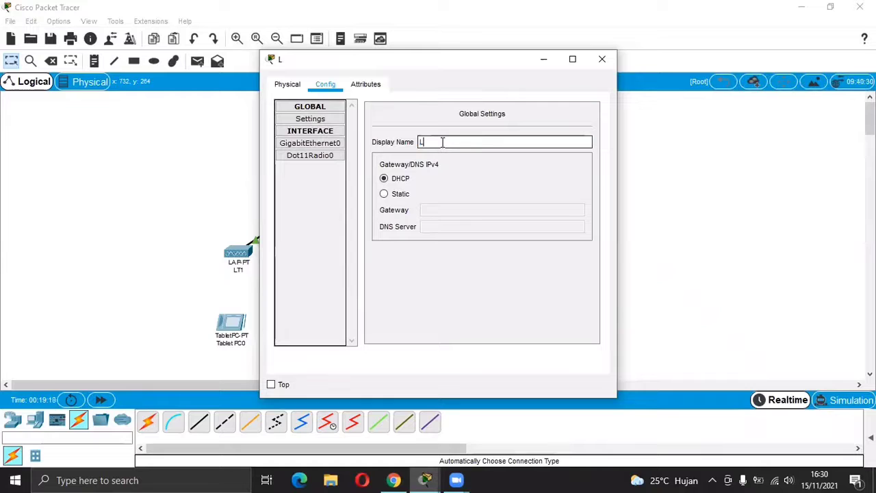
pyautogui.click(602, 59)
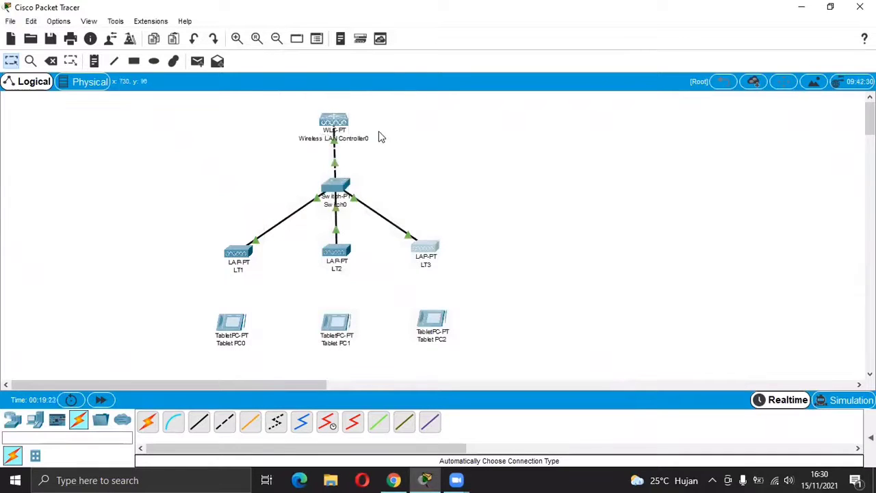
# - Configure the wireless LAN controller's management interface with IP 192.168.1.2, subnet mask 255.255.255.0, default gateway 192.168.1.1 and DNS server 8.8.8.8
pyautogui.click(334, 128)
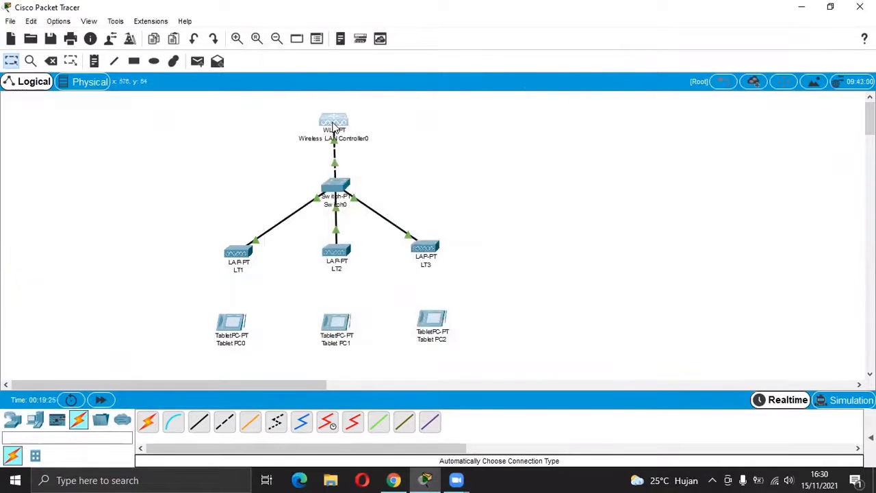
pyautogui.click(329, 87)
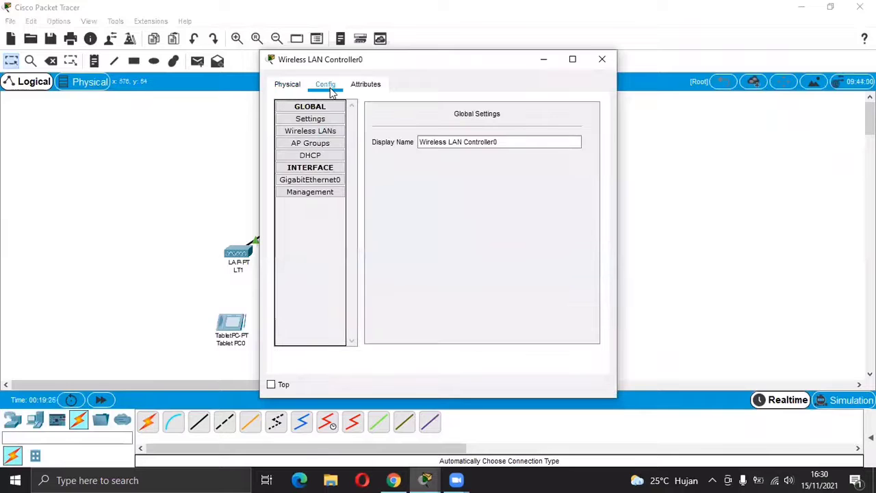
pyautogui.click(317, 194)
pyautogui.click(526, 131)
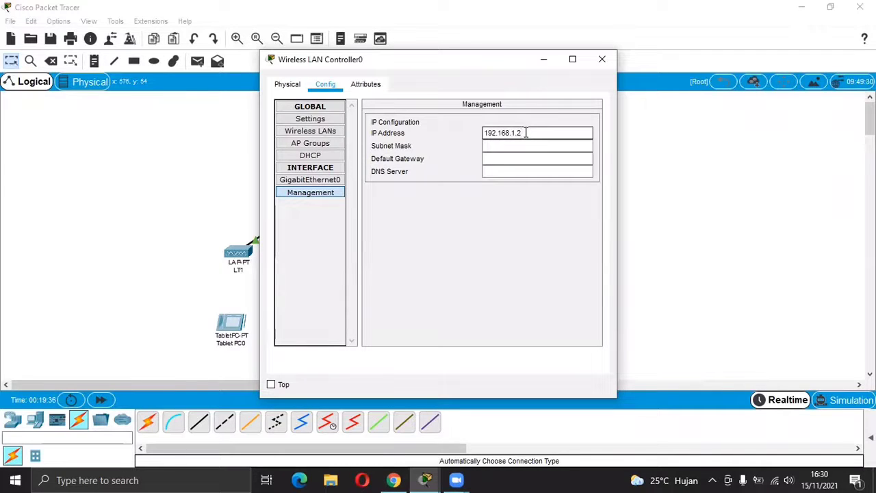
pyautogui.click(526, 147)
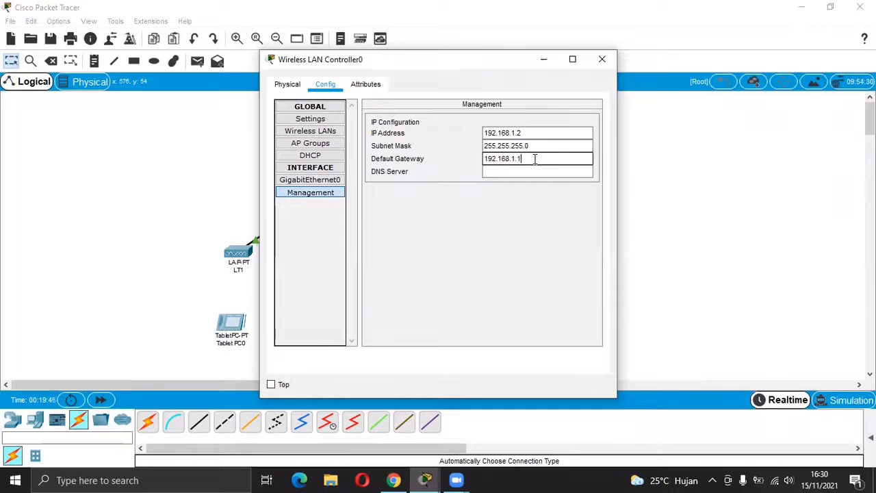
pyautogui.click(532, 173)
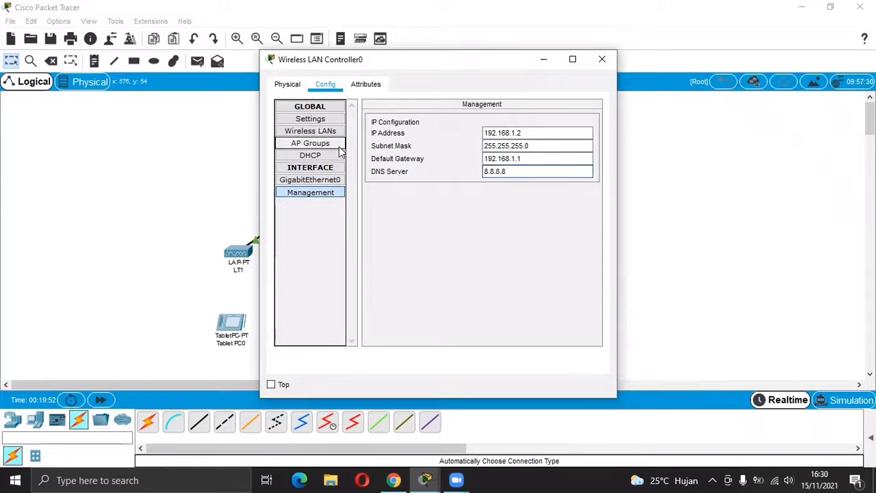
# - Enable the controller's DHCP service on the Management interface and enter the pool name, default gateway 192.168.1.1 and DNS server 8.8.8.8
pyautogui.click(316, 157)
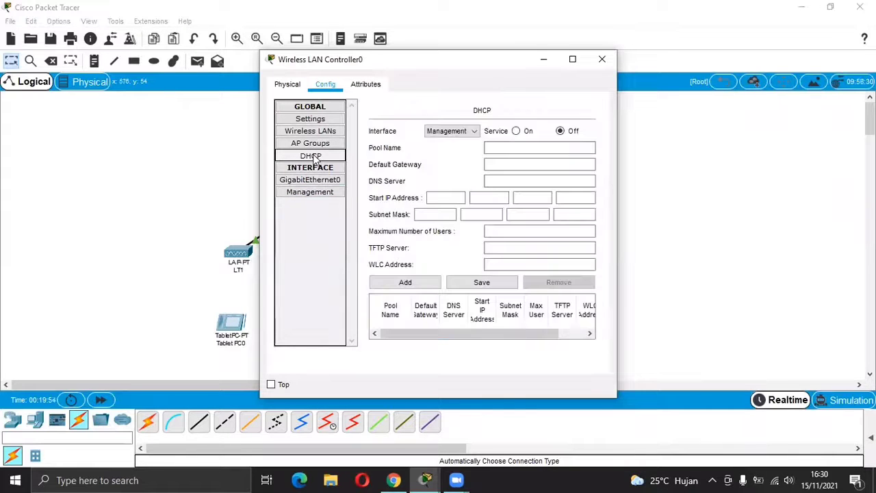
pyautogui.click(516, 131)
pyautogui.click(513, 148)
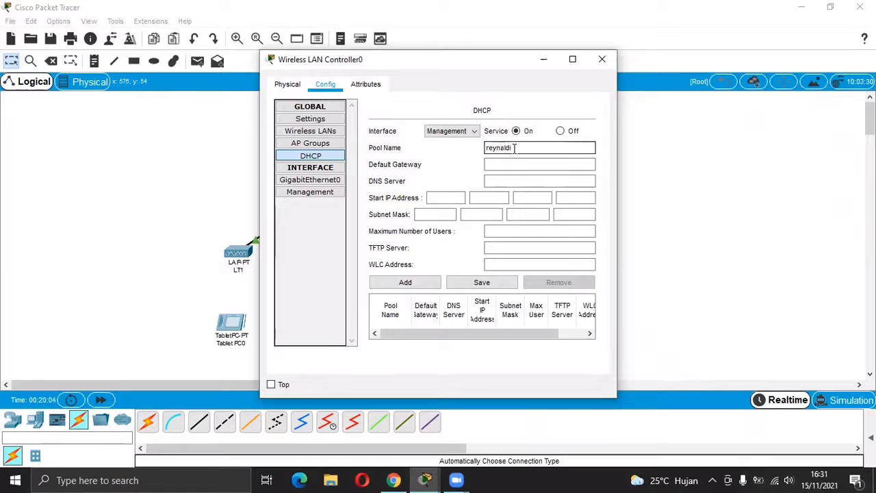
pyautogui.click(519, 164)
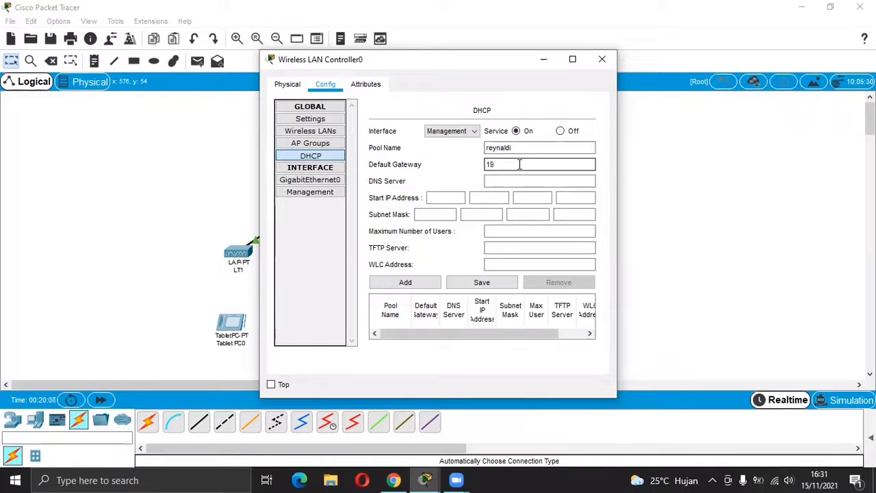
pyautogui.write('192.168.1.1')
pyautogui.click(525, 177)
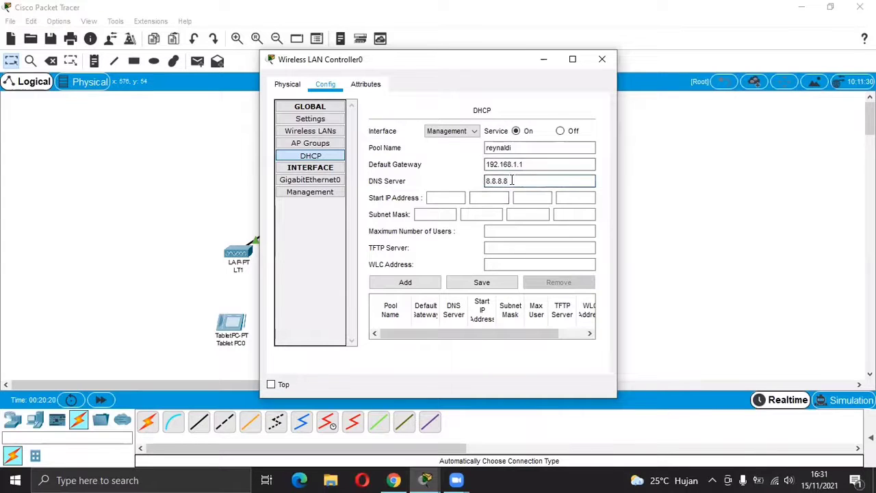
# - Set the DHCP pool's start IP address to 192.168.1.10
pyautogui.click(454, 196)
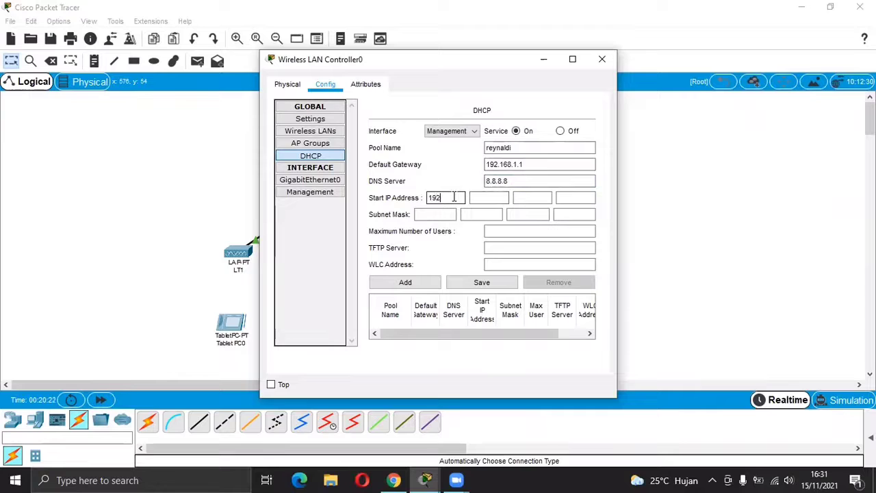
pyautogui.click(500, 196)
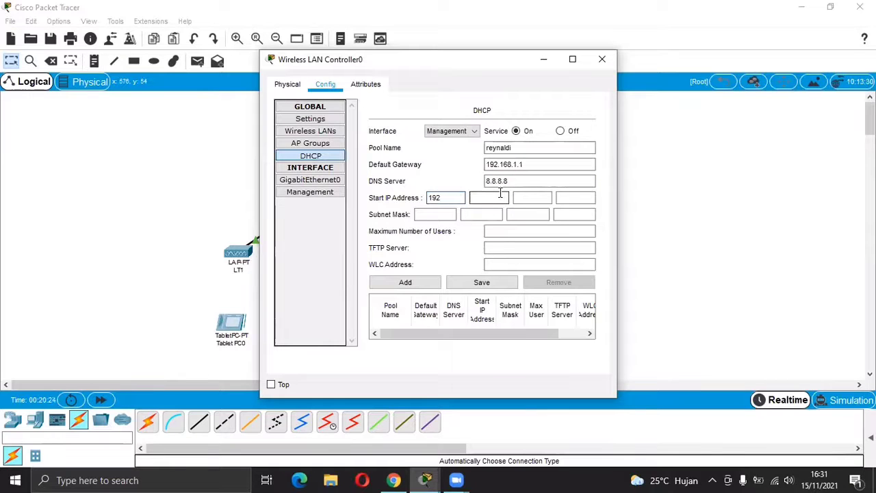
pyautogui.write('168')
pyautogui.click(524, 197)
pyautogui.write('1')
pyautogui.click(560, 198)
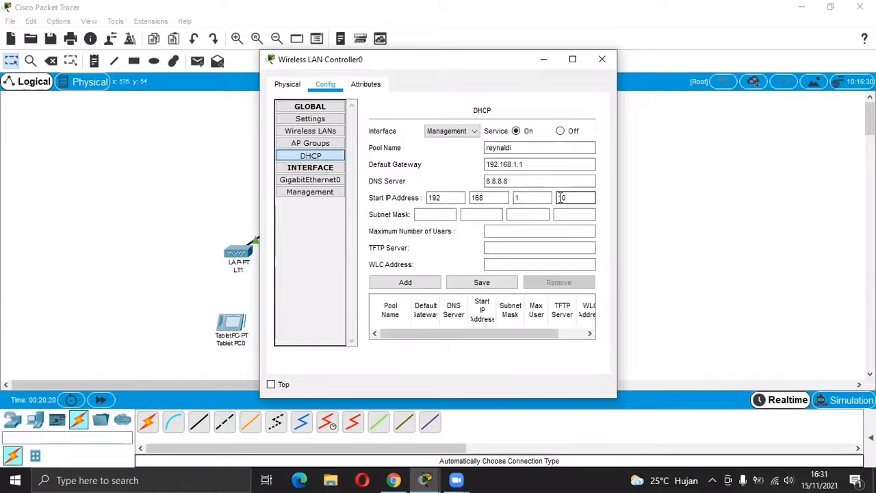
# - Set the DHCP pool's subnet mask to 255.255.255.0
pyautogui.click(446, 215)
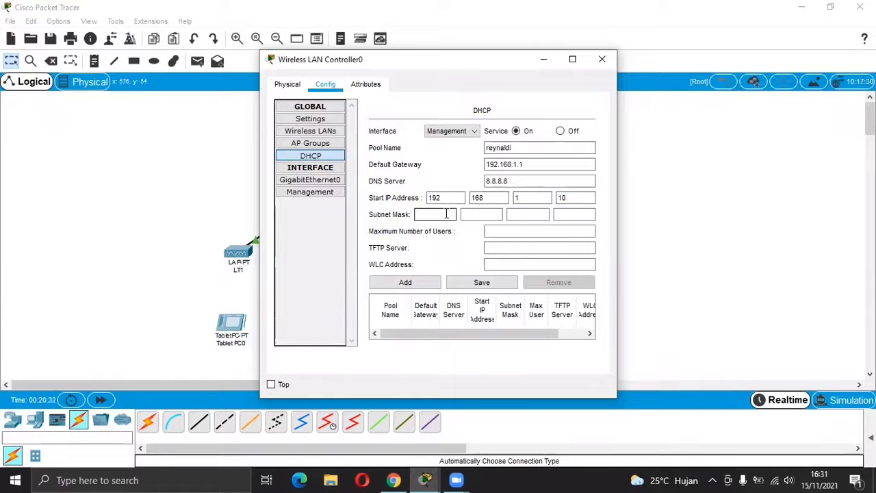
pyautogui.write('255')
pyautogui.click(473, 216)
pyautogui.write('25')
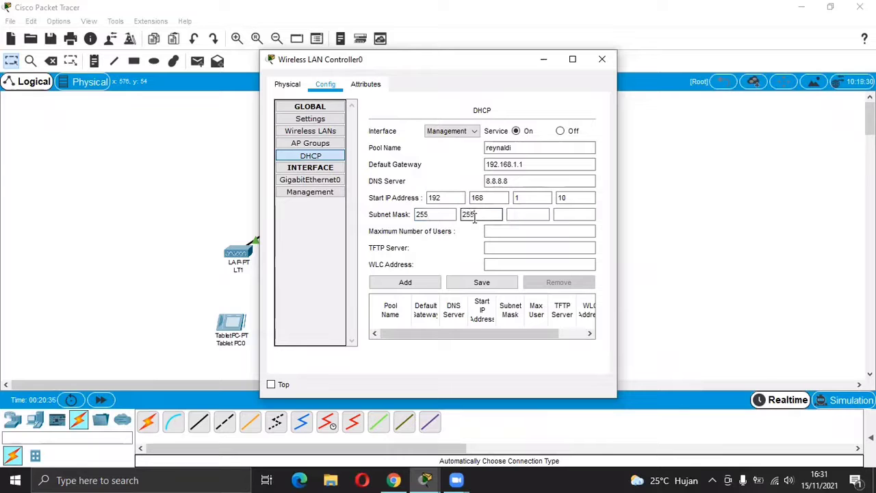
pyautogui.click(514, 215)
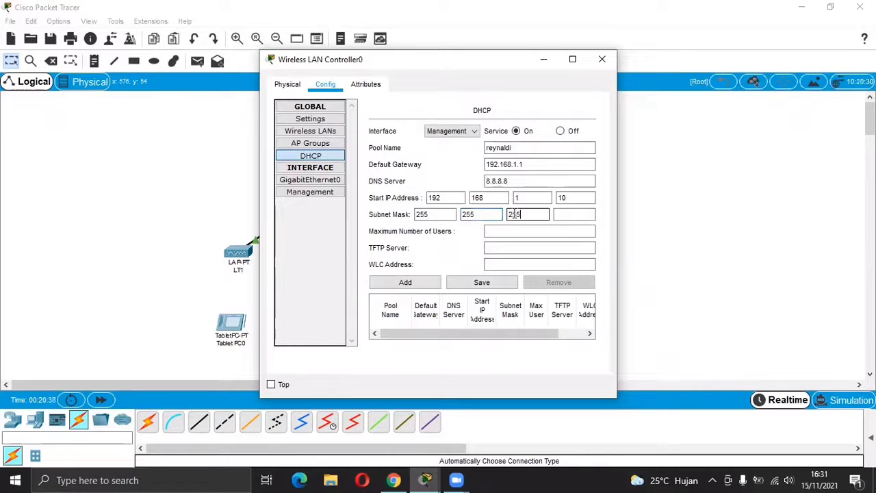
pyautogui.write('255')
pyautogui.click(557, 214)
pyautogui.write('0')
# - Set the pool's maximum users to 10, TFTP server to 0.0.0.0 and WLC address to 192.168.1.2, and add the pool
pyautogui.click(550, 230)
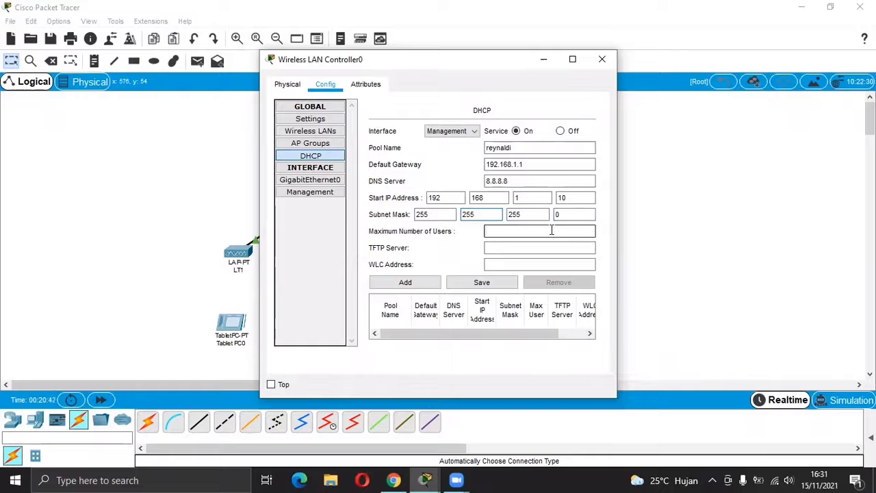
pyautogui.click(545, 248)
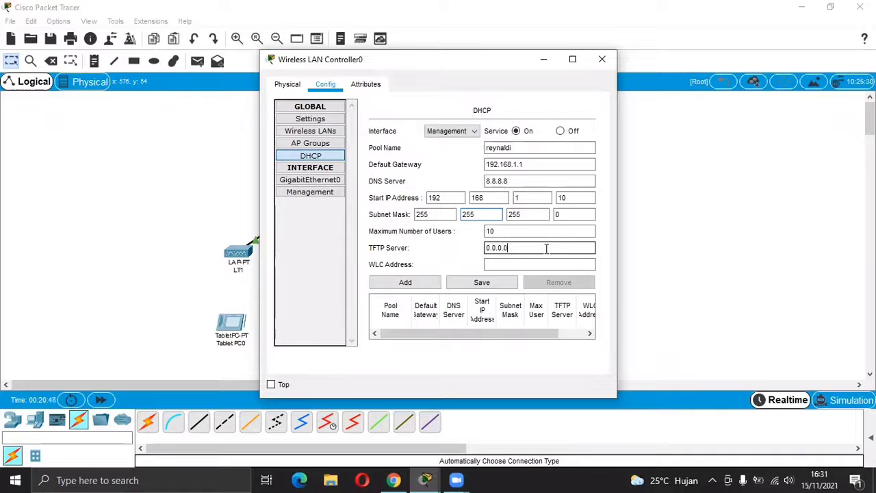
pyautogui.click(541, 259)
pyautogui.write('192.168.1.2')
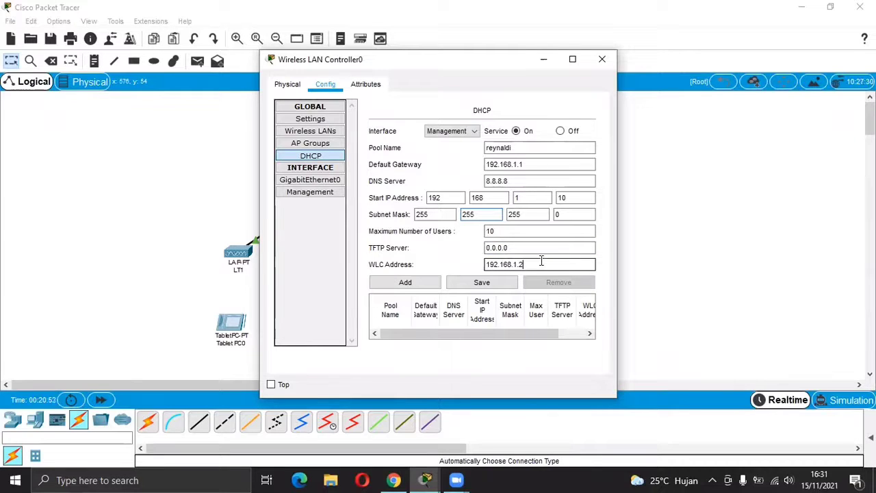
pyautogui.click(417, 283)
pyautogui.click(469, 282)
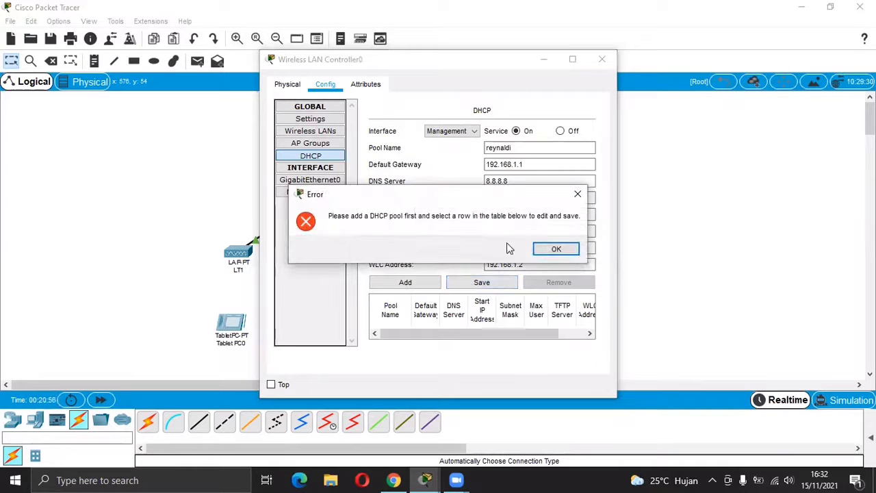
pyautogui.click(554, 248)
# - Check the added pool's entry in the enlarged DHCP table and try to save it again
pyautogui.click(573, 59)
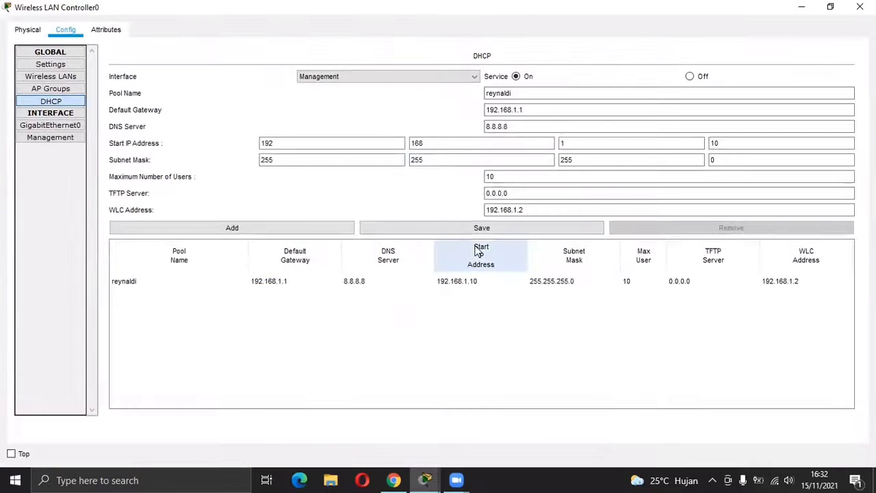
pyautogui.click(449, 284)
pyautogui.click(448, 228)
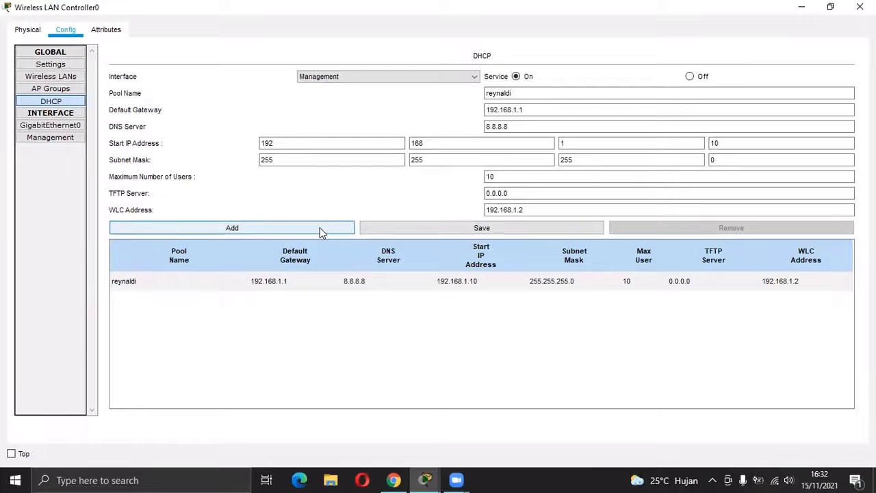
pyautogui.click(274, 282)
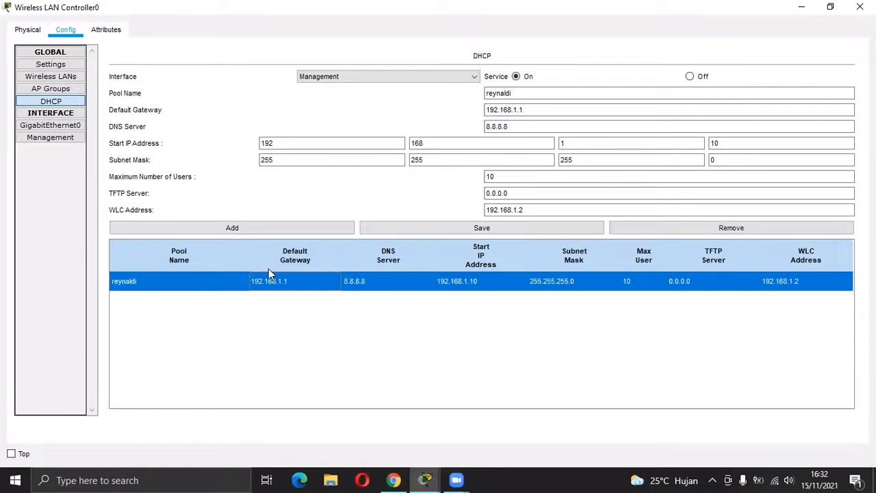
pyautogui.click(259, 231)
pyautogui.click(469, 247)
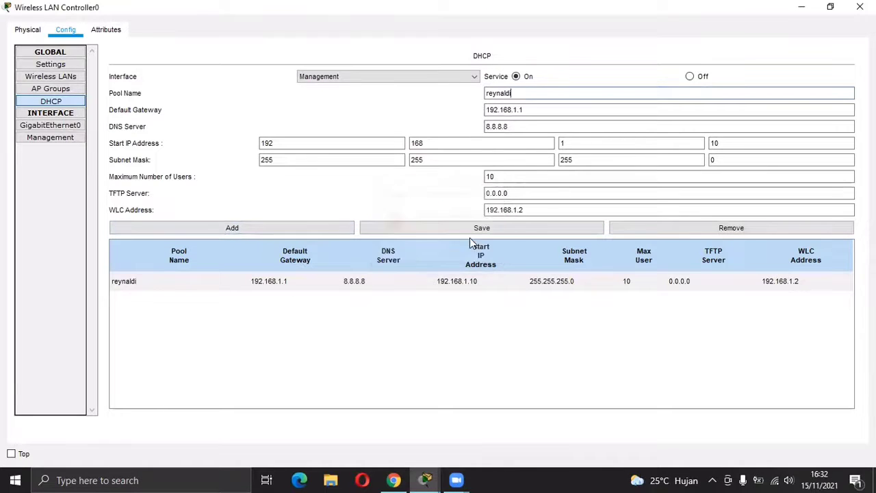
pyautogui.click(830, 6)
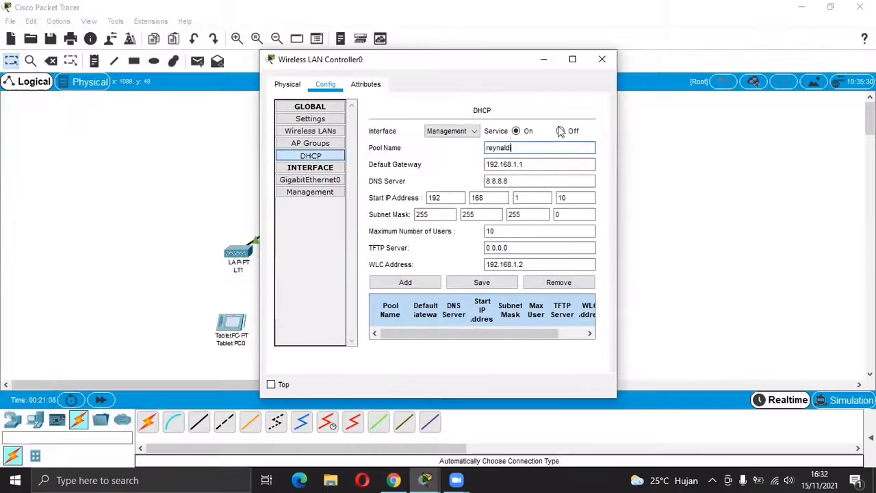
# - Create and save a wireless LAN named LT1 with SSID AP1 on the controller
pyautogui.click(330, 145)
pyautogui.click(325, 134)
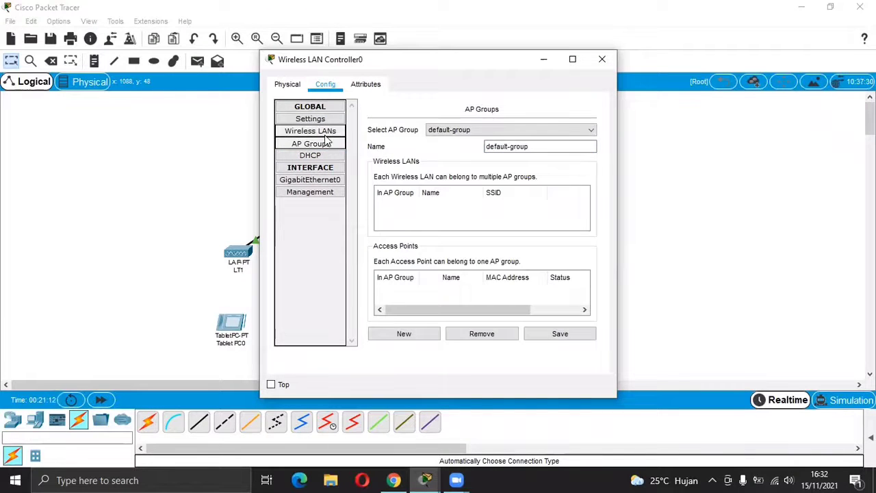
pyautogui.click(451, 145)
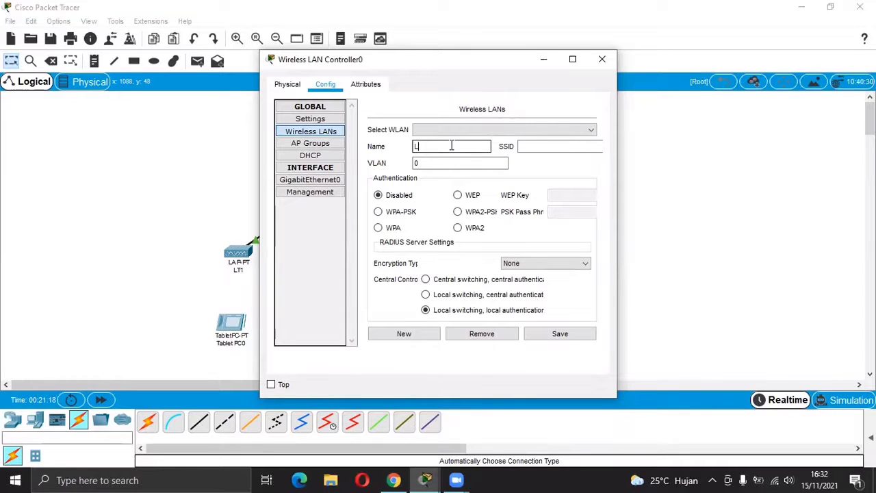
pyautogui.click(537, 144)
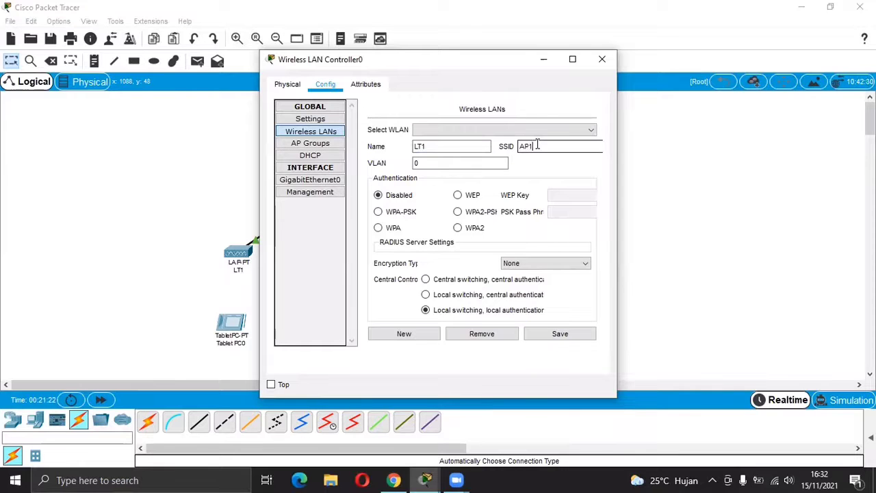
pyautogui.click(560, 334)
# - Create and save a second wireless LAN named LT2 with SSID AP2
pyautogui.click(414, 340)
pyautogui.click(464, 145)
pyautogui.write('LT2')
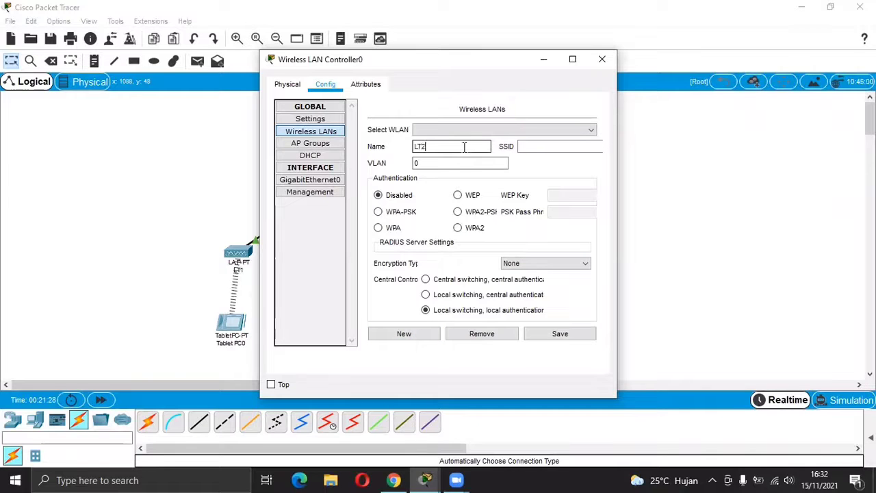
pyautogui.click(524, 146)
pyautogui.write('AP2')
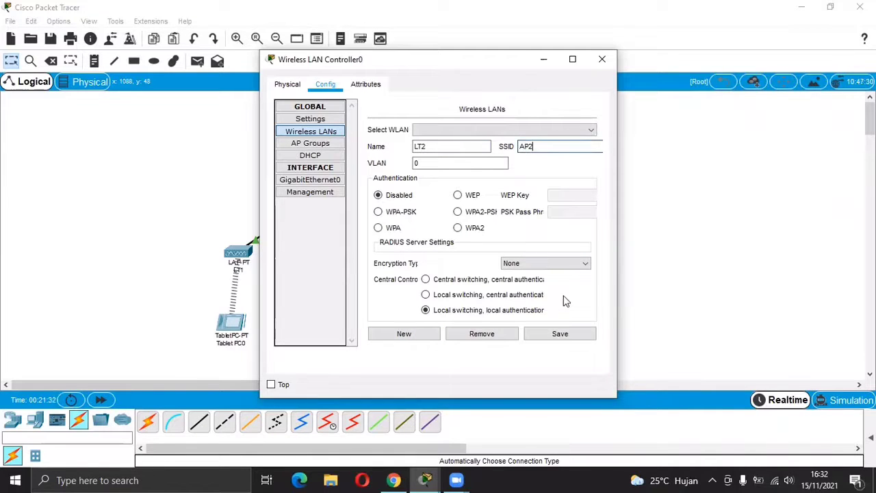
pyautogui.click(559, 337)
# - Create and save a third wireless LAN named LT3 with SSID AP3, and close the controller window
pyautogui.click(415, 336)
pyautogui.click(433, 146)
pyautogui.write('LT3')
pyautogui.click(525, 148)
pyautogui.click(577, 332)
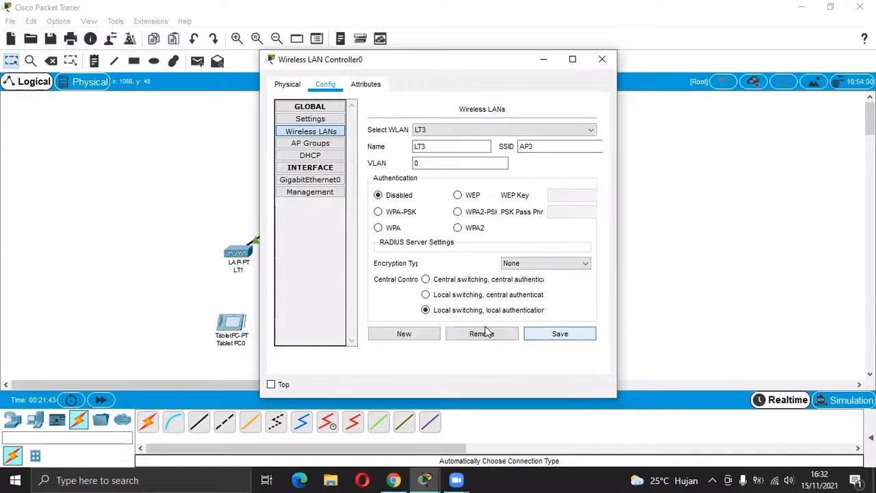
pyautogui.click(602, 60)
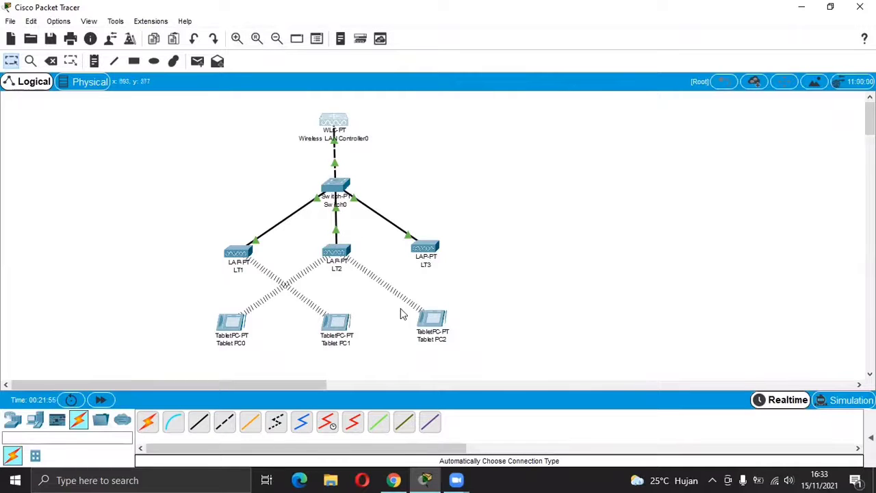
pyautogui.click(431, 320)
pyautogui.click(335, 154)
pyautogui.click(602, 59)
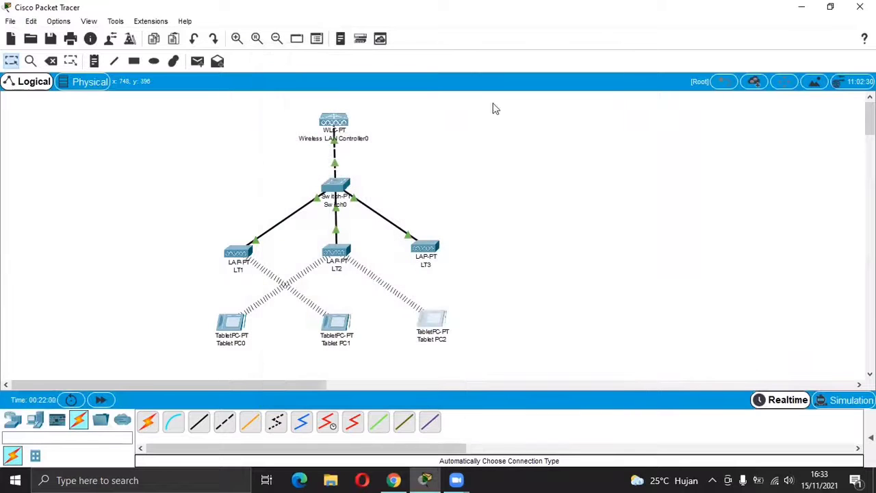
# - Open the AP group settings of the wireless LAN controller
pyautogui.click(334, 122)
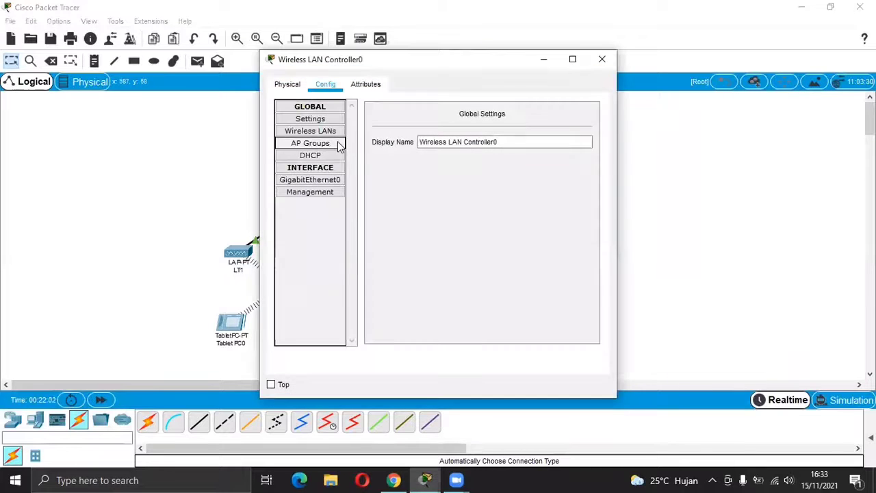
pyautogui.click(329, 143)
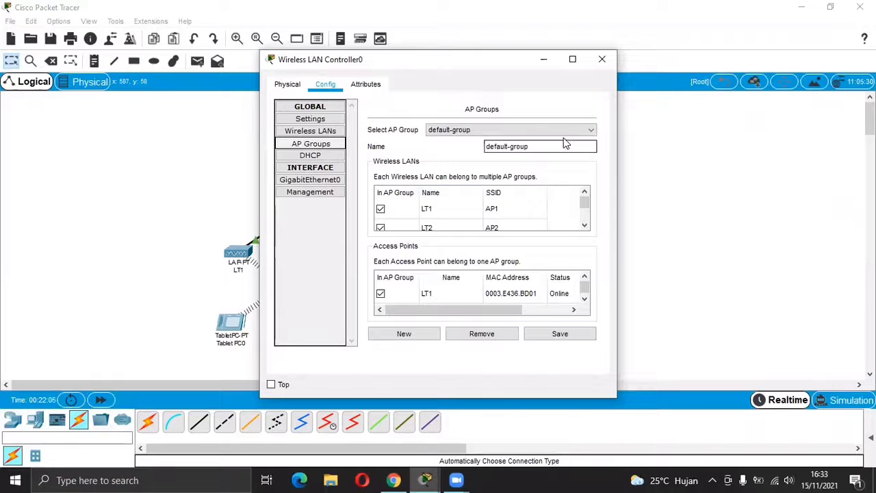
pyautogui.click(573, 147)
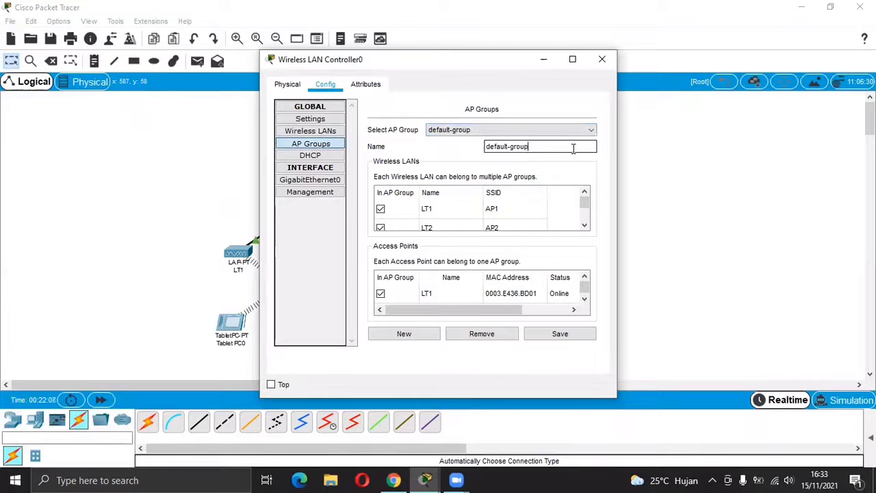
pyautogui.press('BackSpace')
pyautogui.press('BackSpace')
pyautogui.press('BackSpace')
pyautogui.press('BackSpace')
pyautogui.press('BackSpace')
pyautogui.press('BackSpace')
pyautogui.press('BackSpace')
pyautogui.press('BackSpace')
pyautogui.press('BackSpace')
pyautogui.press('BackSpace')
pyautogui.press('BackSpace')
pyautogui.press('BackSpace')
pyautogui.press('BackSpace')
pyautogui.write('LT1')
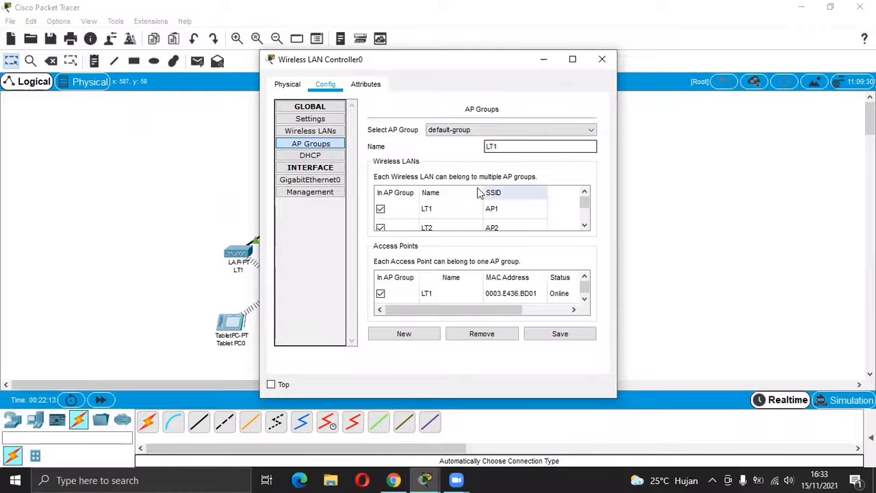
# - Create and save a new AP group named LT1 containing the wireless LAN LT1 and the access point LT1
pyautogui.click(421, 333)
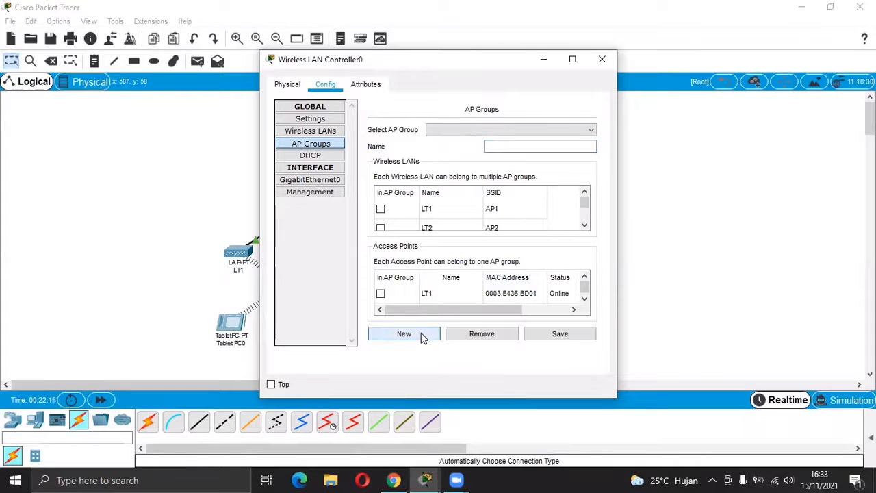
pyautogui.click(528, 149)
pyautogui.write('LT1')
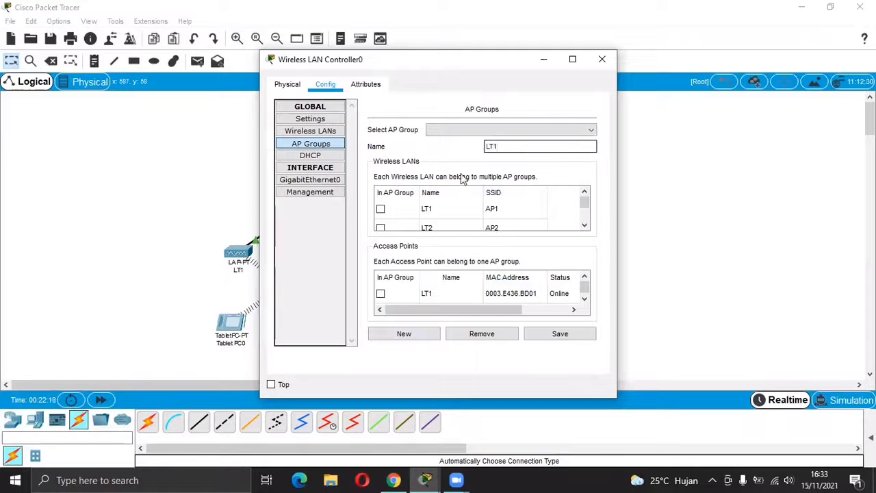
pyautogui.click(380, 209)
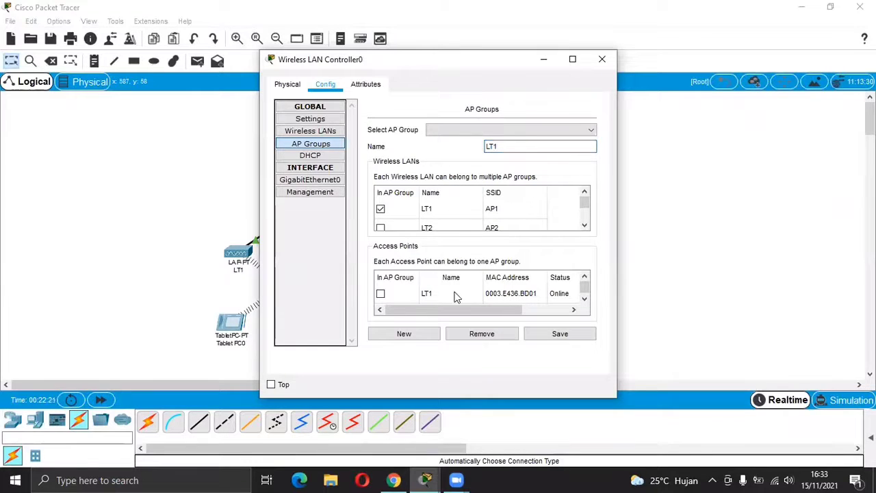
pyautogui.click(380, 292)
pyautogui.click(572, 337)
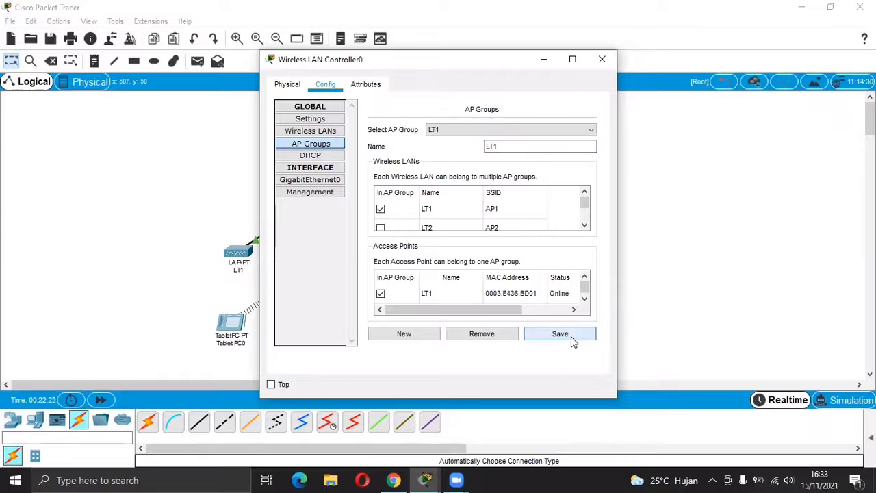
# - Create and save a second AP group named LT2 containing the wireless LAN LT2 and the access point LT2
pyautogui.click(435, 333)
pyautogui.click(522, 144)
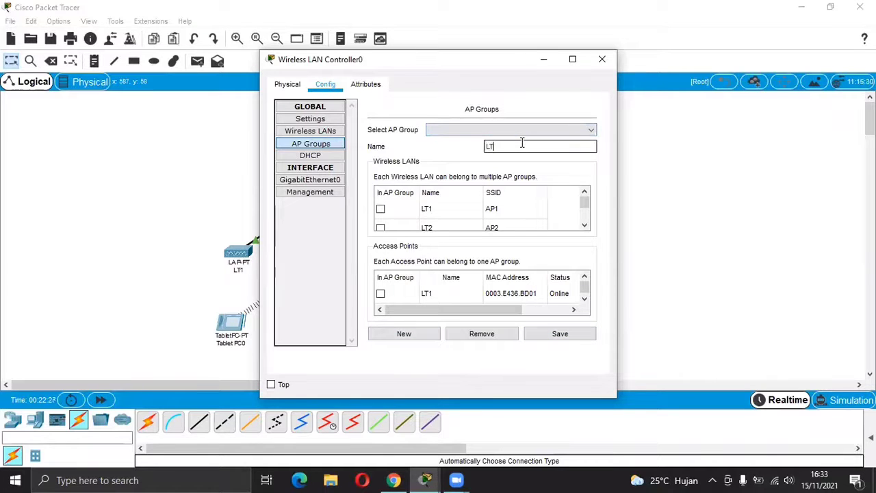
pyautogui.write('LT2')
pyautogui.click(380, 227)
pyautogui.scroll(-1, 382, 294)
pyautogui.click(381, 295)
pyautogui.click(551, 333)
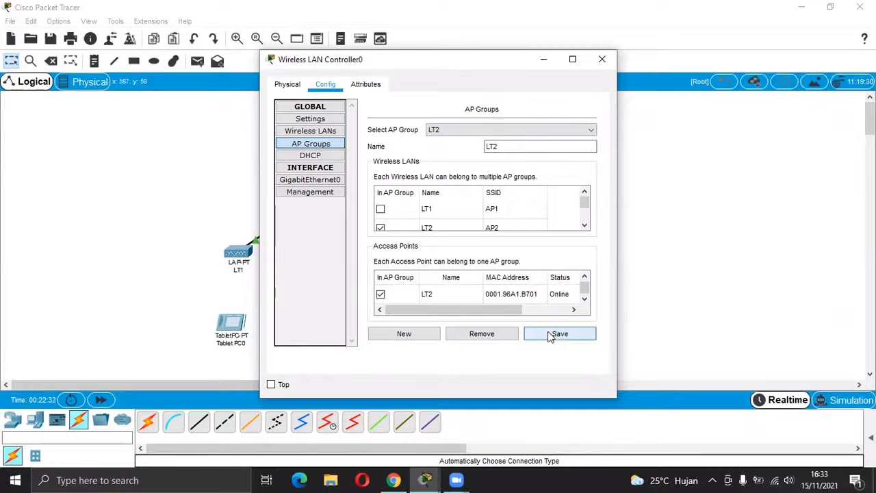
# - Create and save a third AP group named LT3 containing wireless LAN LT3 and access point LT3, and close the controller window
pyautogui.click(425, 335)
pyautogui.click(547, 149)
pyautogui.write('LT')
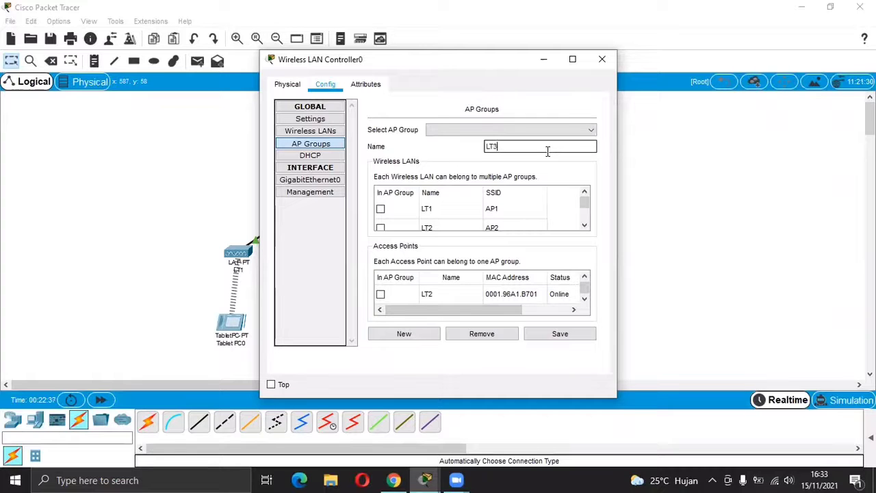
pyautogui.scroll(-1, 454, 215)
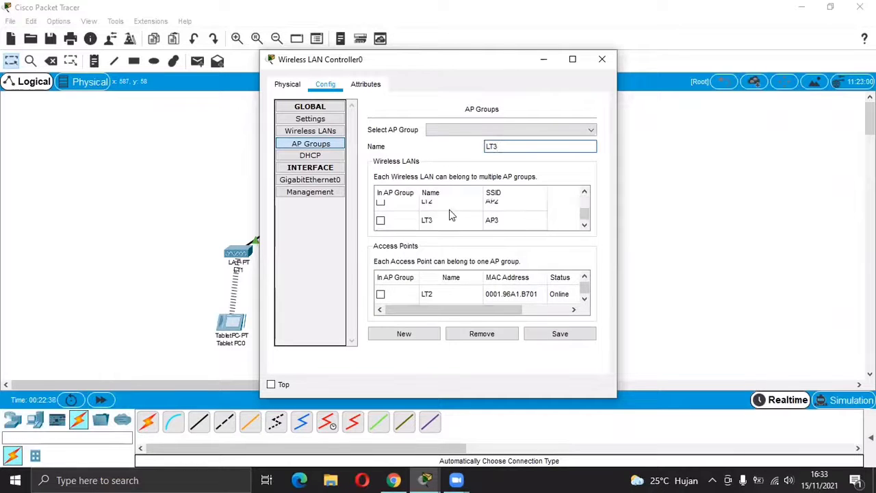
pyautogui.click(381, 220)
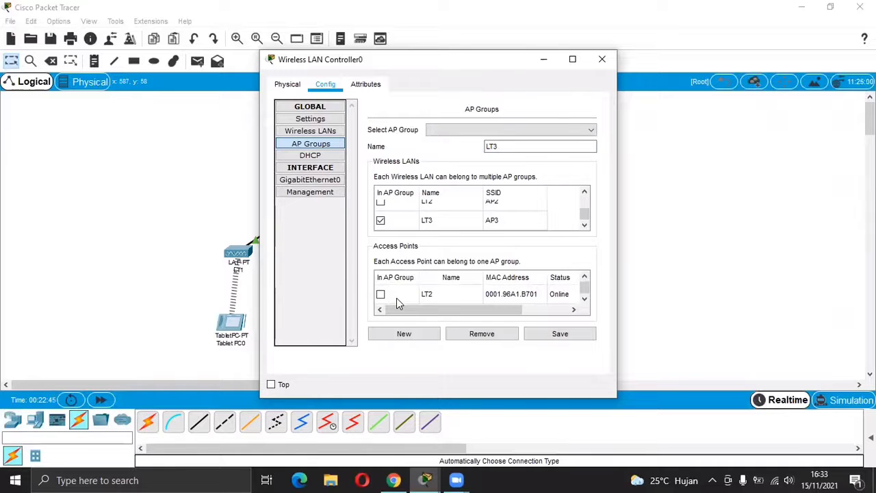
pyautogui.click(586, 279)
pyautogui.click(586, 279)
pyautogui.click(584, 298)
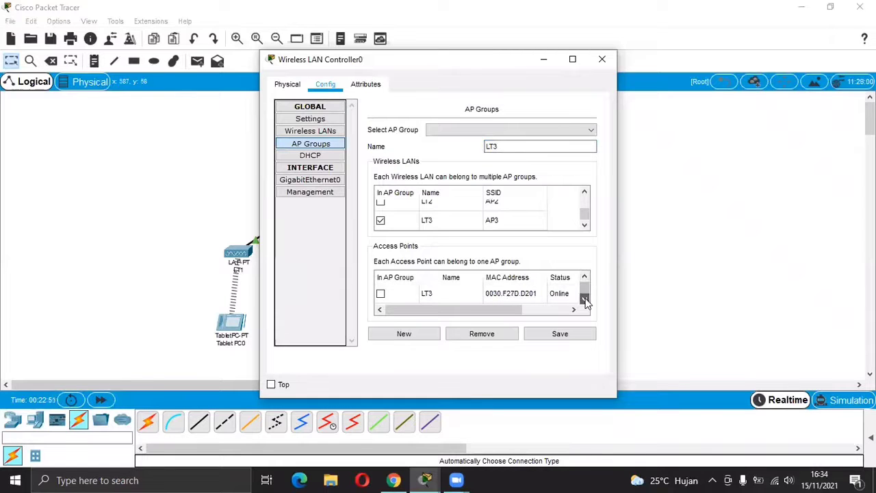
pyautogui.click(381, 293)
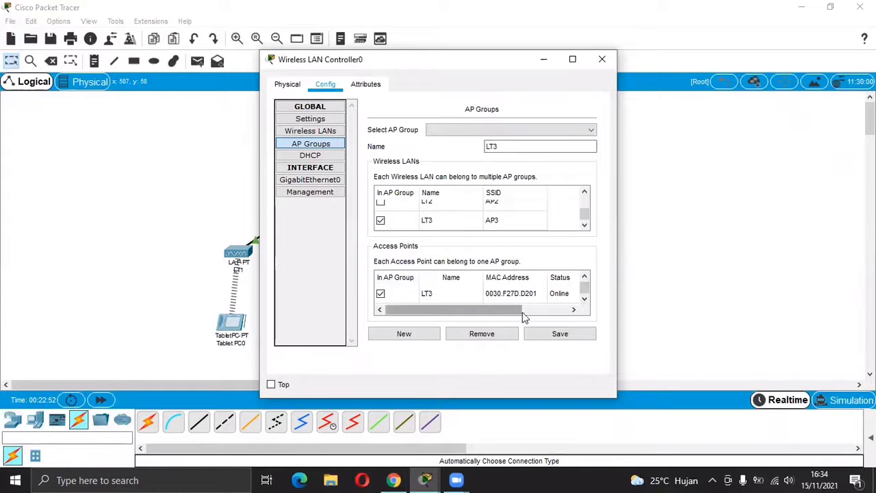
pyautogui.click(538, 335)
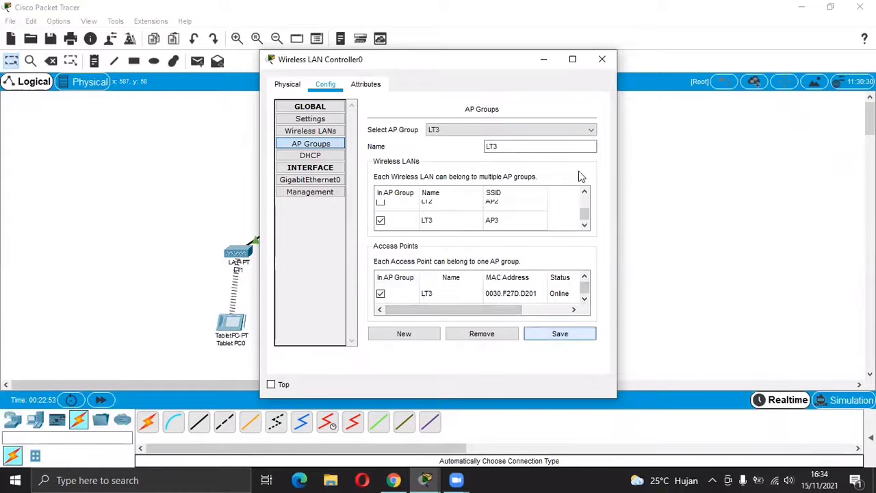
pyautogui.click(602, 60)
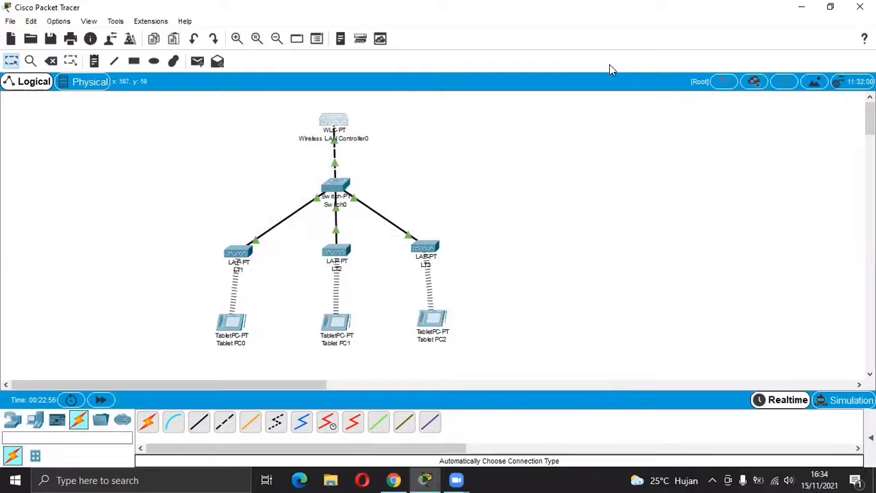